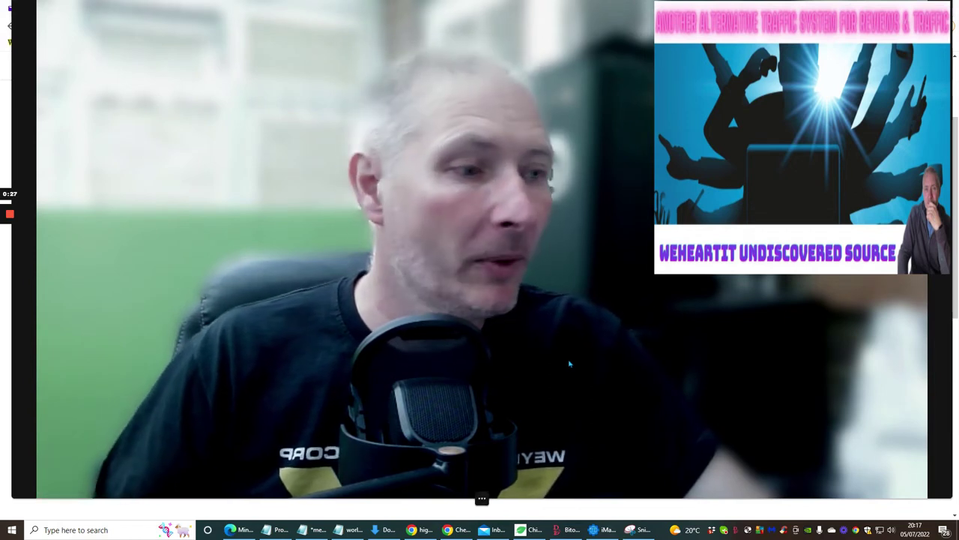
Look through the published We Heart It article about the high risk 3 hour passive income method.
click(465, 499)
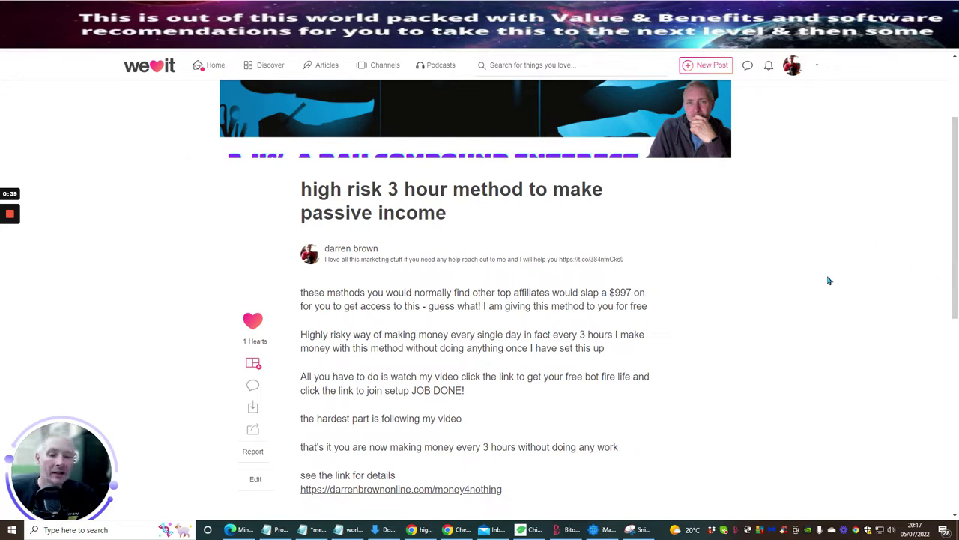
scroll(829, 280, up, 2)
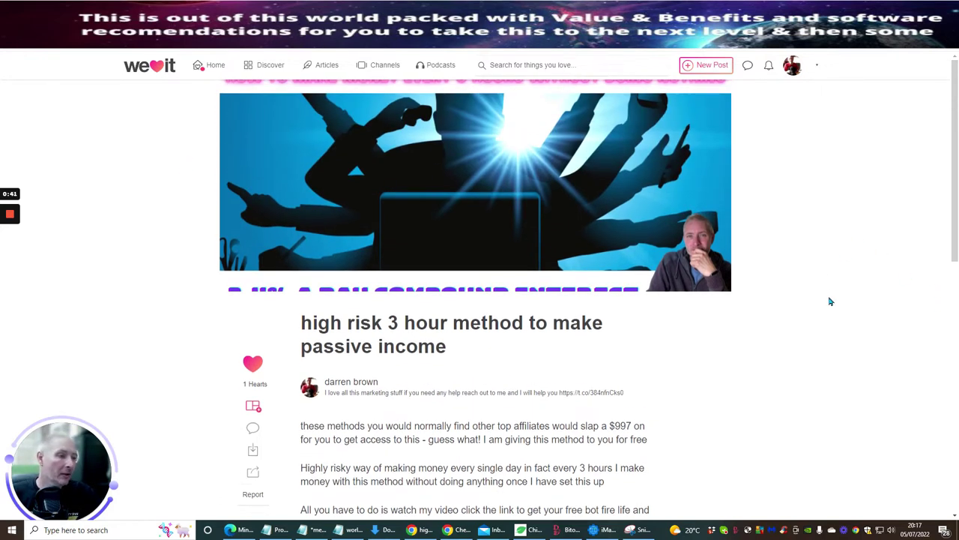
scroll(823, 251, down, 6)
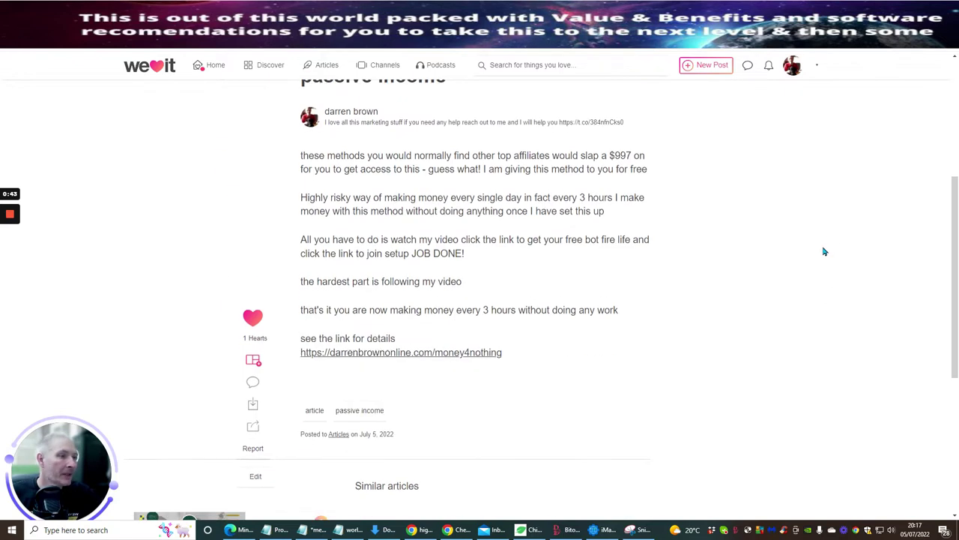
scroll(823, 251, down, 2)
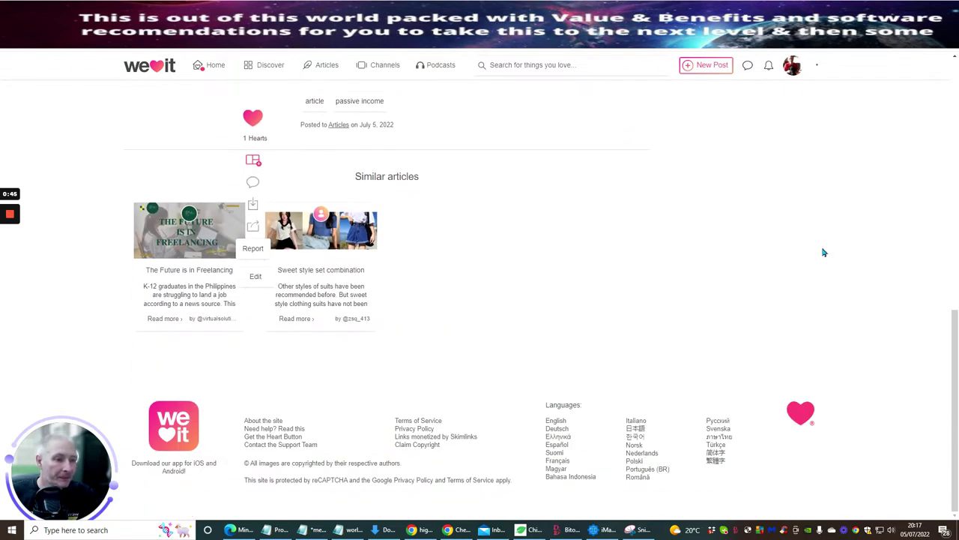
scroll(682, 260, up, 8)
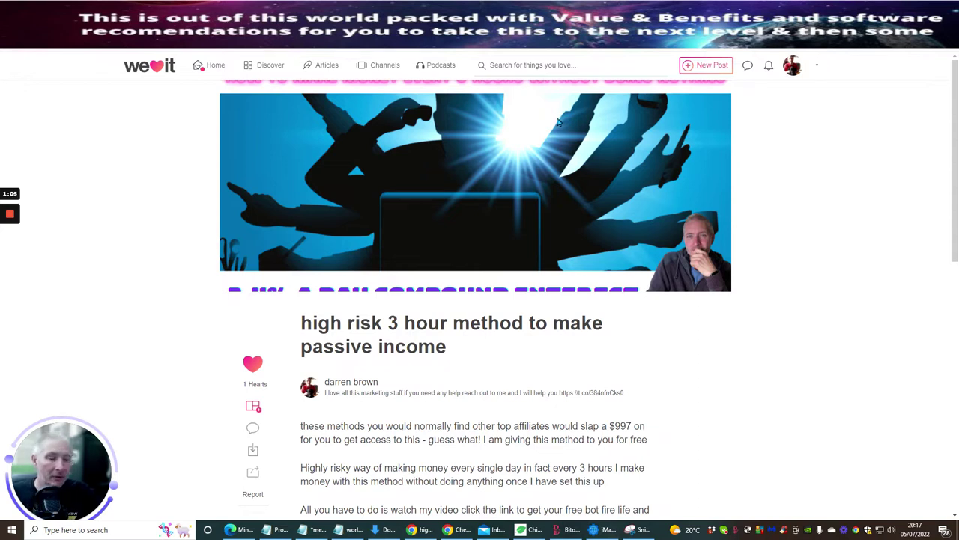
key(ctrl+Tab)
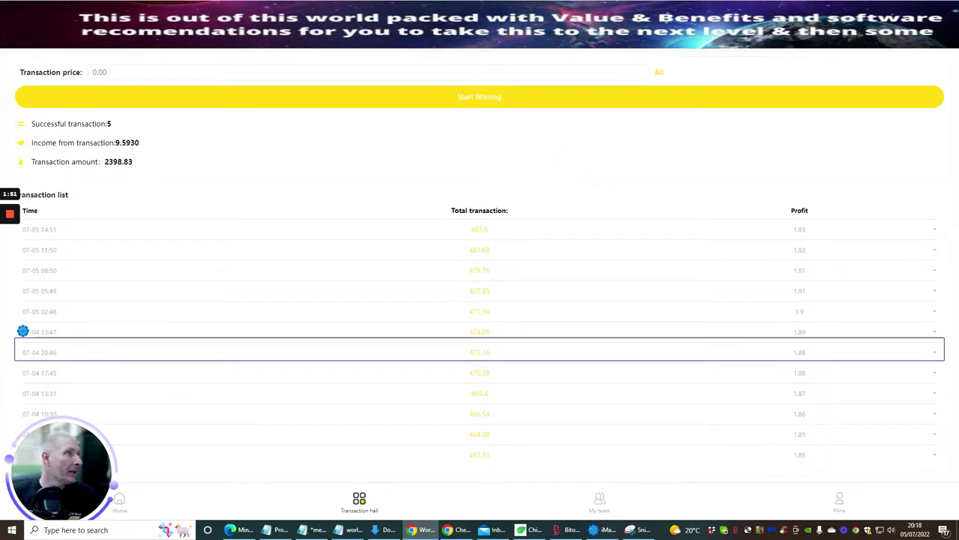
key(ctrl+Tab)
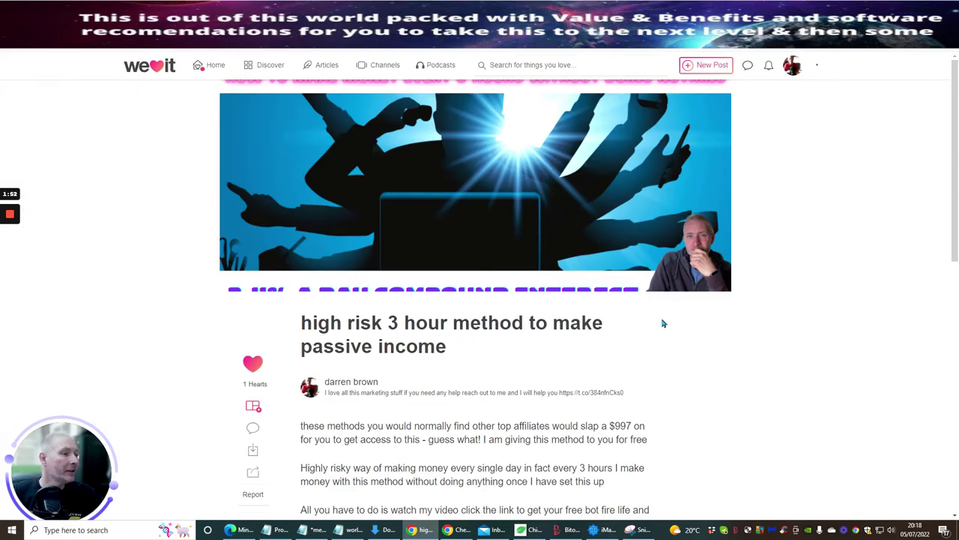
Start a new article post on We Heart It, ready for its title.
click(711, 65)
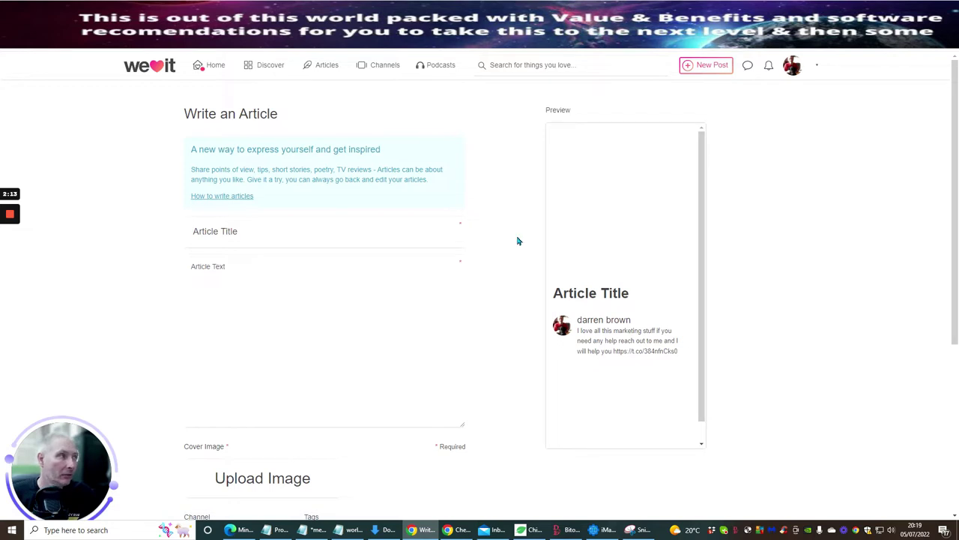
click(193, 231)
Switch to YouTube, go to the account's own channel and open the uploaded review beta training and promore review beta video.
key(ctrl+Tab)
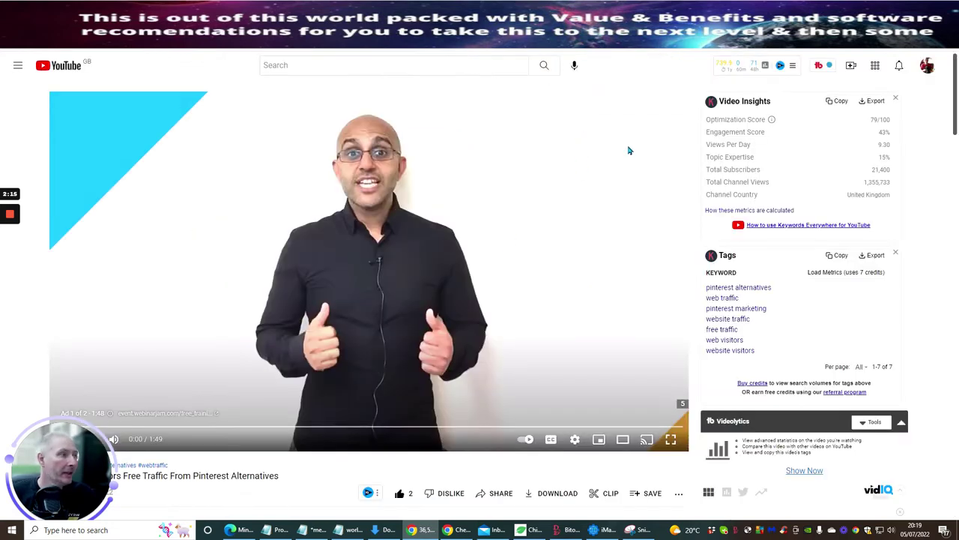
click(927, 65)
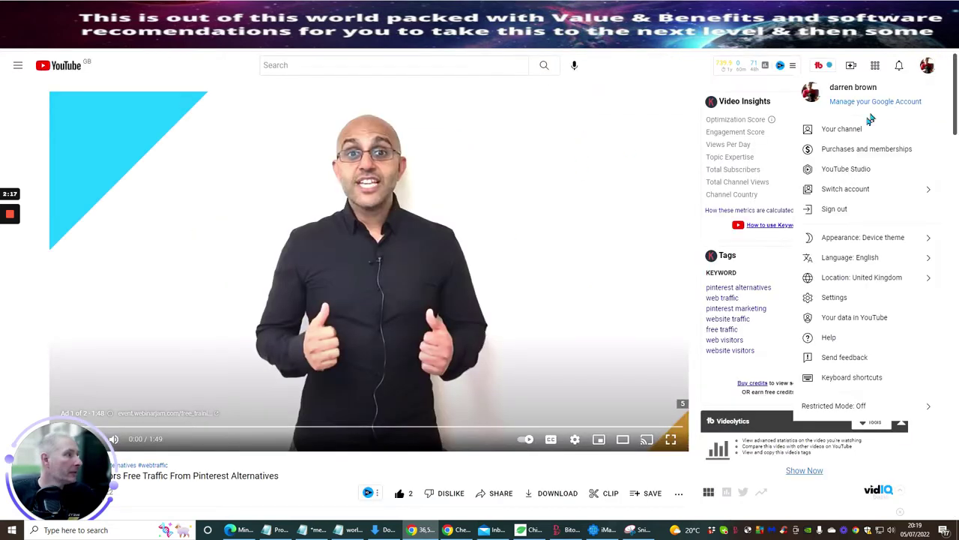
key(Escape)
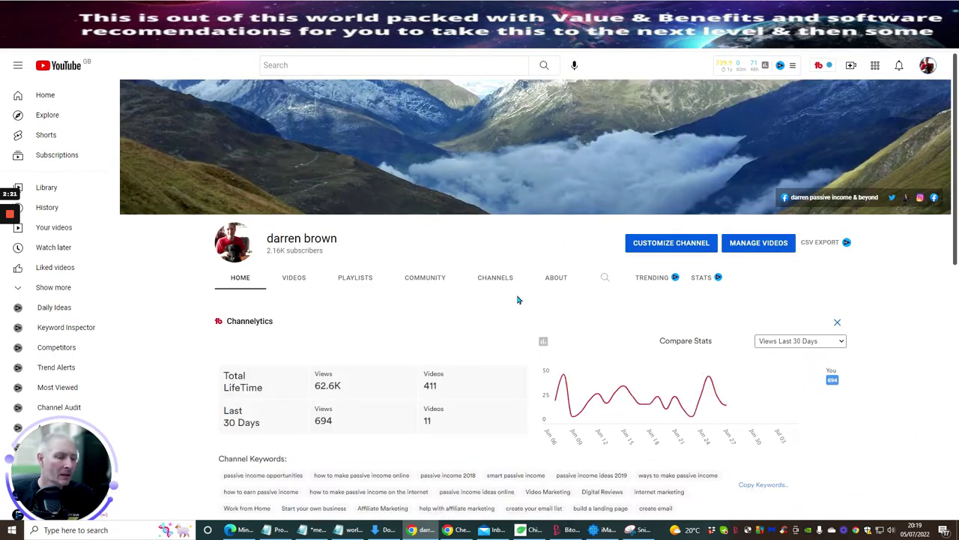
scroll(458, 277, down, 8)
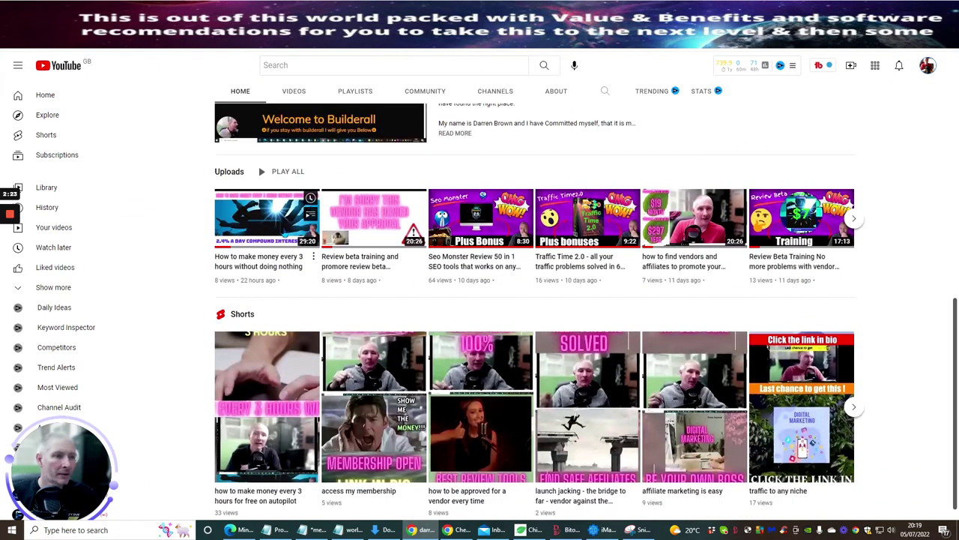
scroll(441, 235, up, 3)
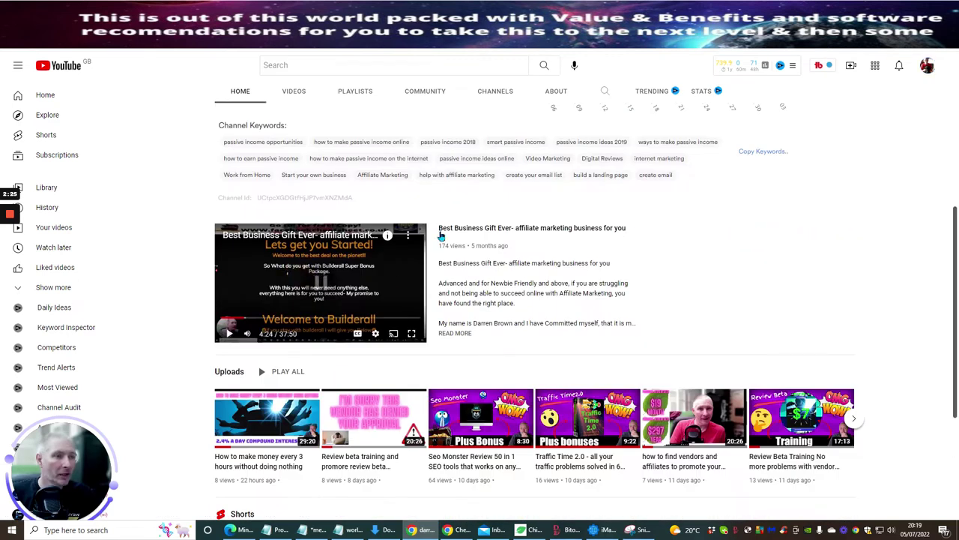
scroll(442, 235, down, 3)
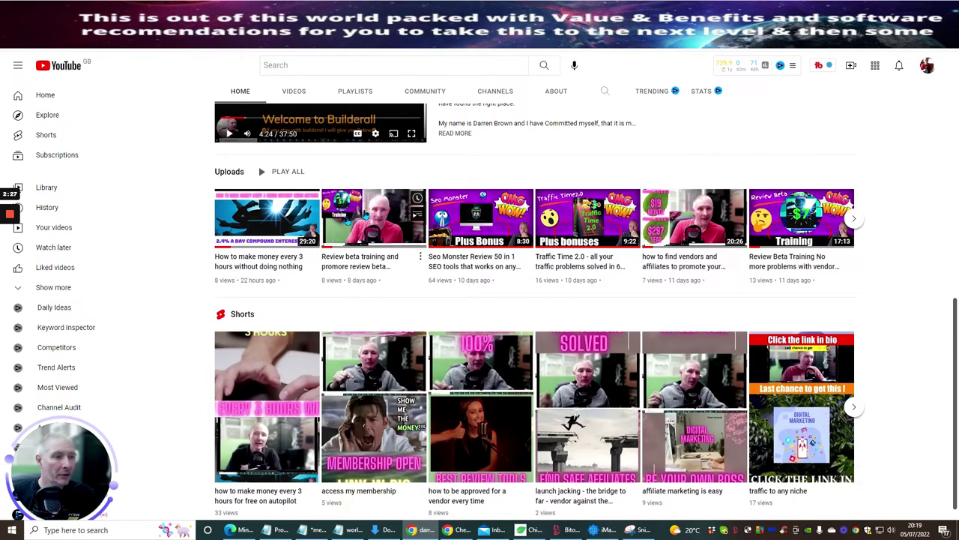
click(375, 224)
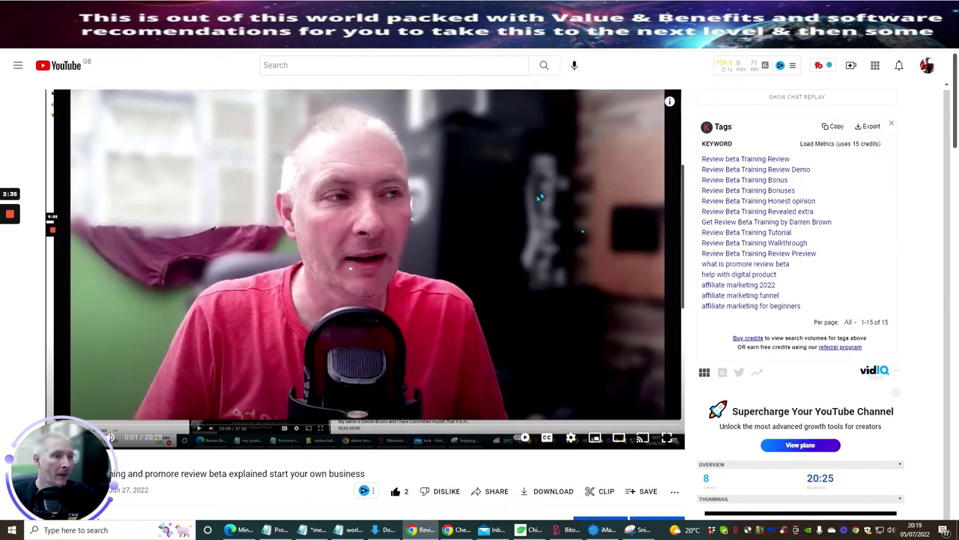
Copy the video's title, "Review beta training and promore review beta explained start your own business", into the new article's title.
scroll(533, 201, down, 5)
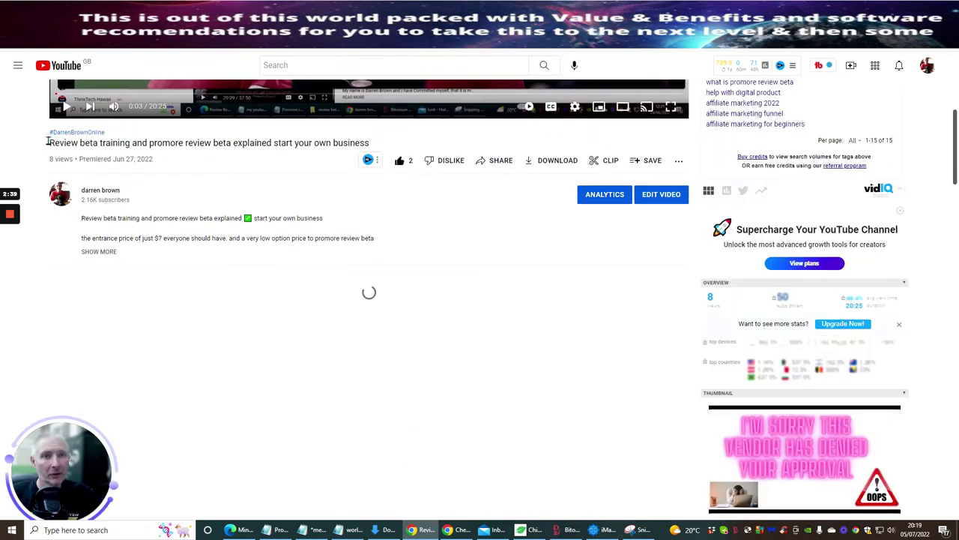
drag(49, 144, 374, 149)
key(ctrl+c)
right_click(353, 142)
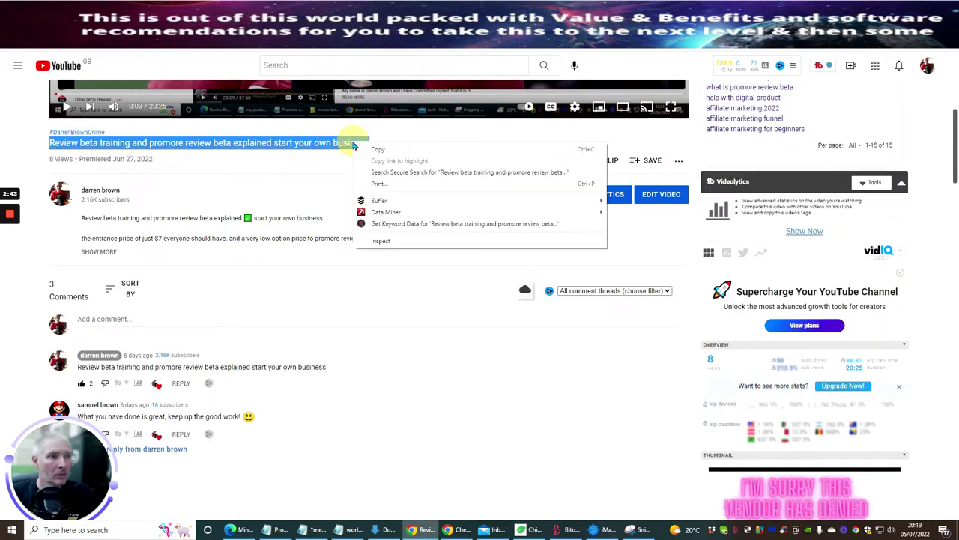
click(358, 149)
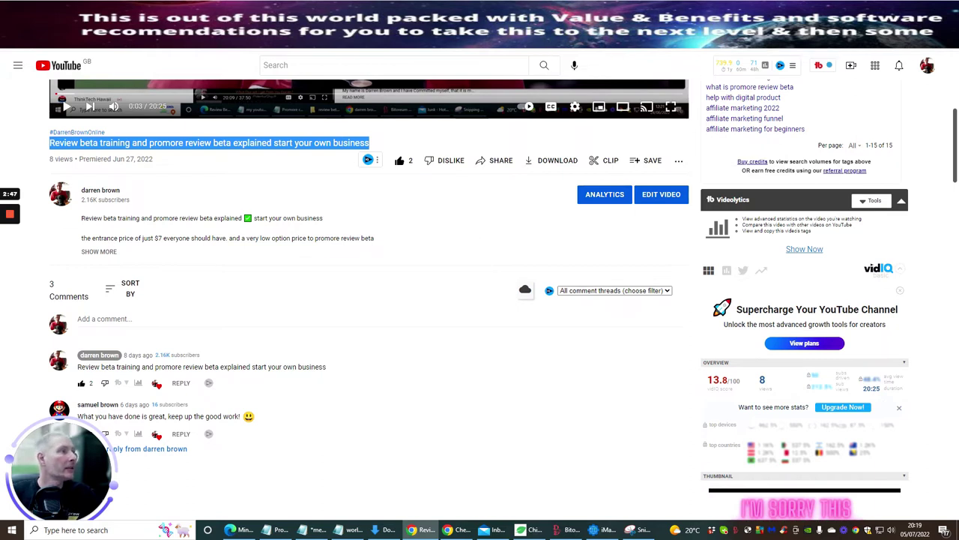
key(ctrl+Tab)
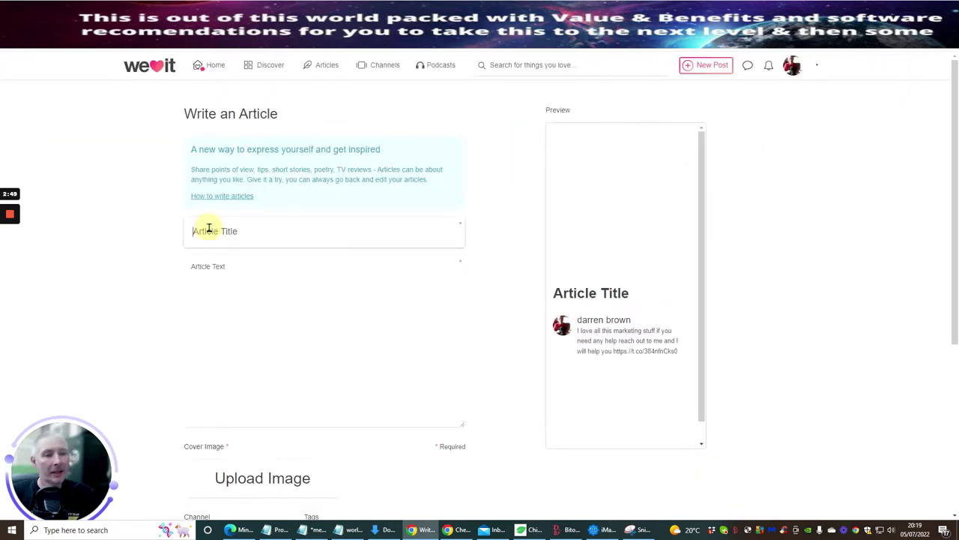
right_click(212, 230)
click(232, 303)
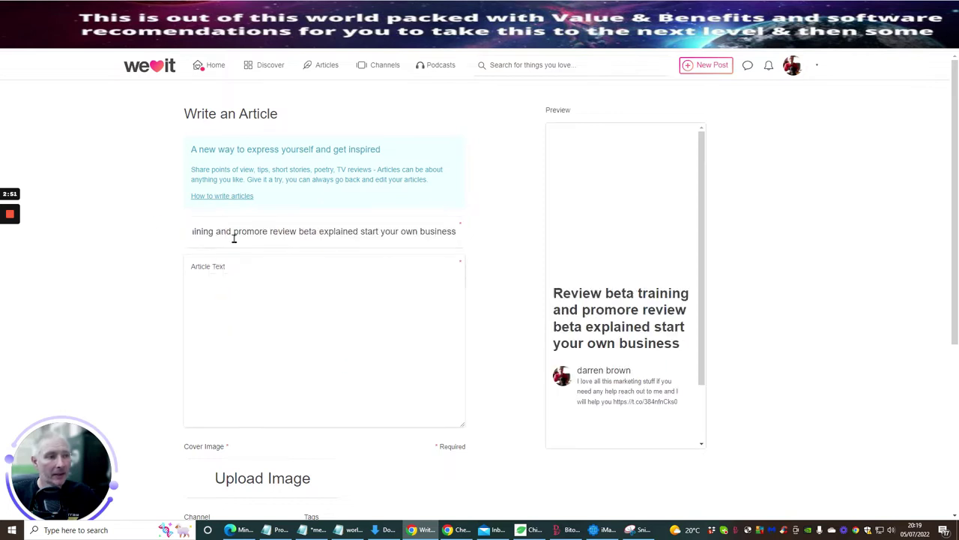
click(242, 292)
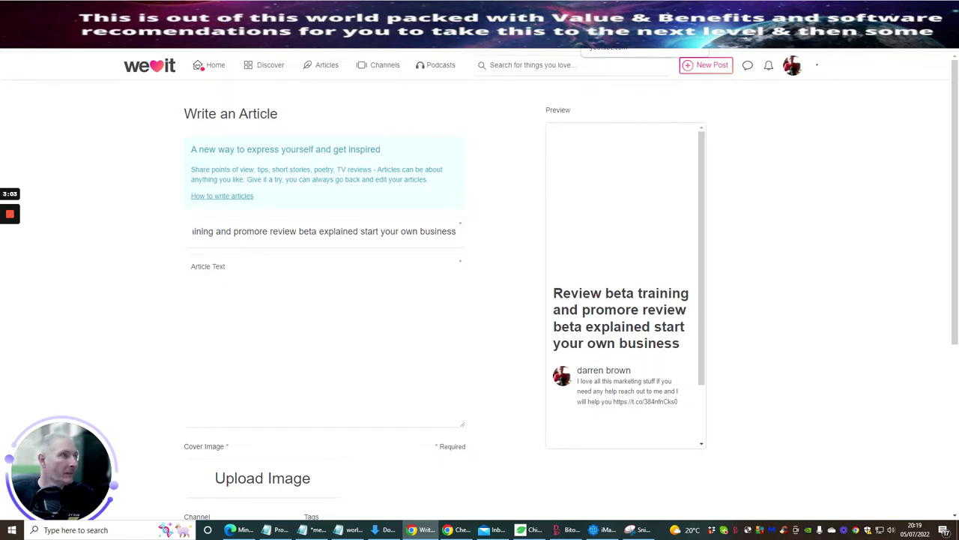
Expand the YouTube video's description and copy it from its first line through the closing hashtags.
key(ctrl+Tab)
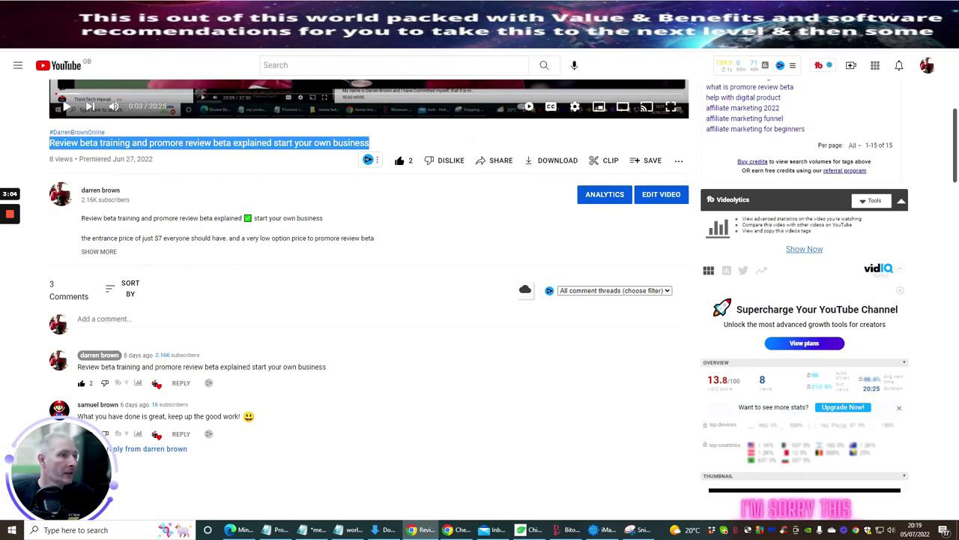
click(103, 254)
scroll(428, 215, down, 3)
scroll(419, 217, up, 3)
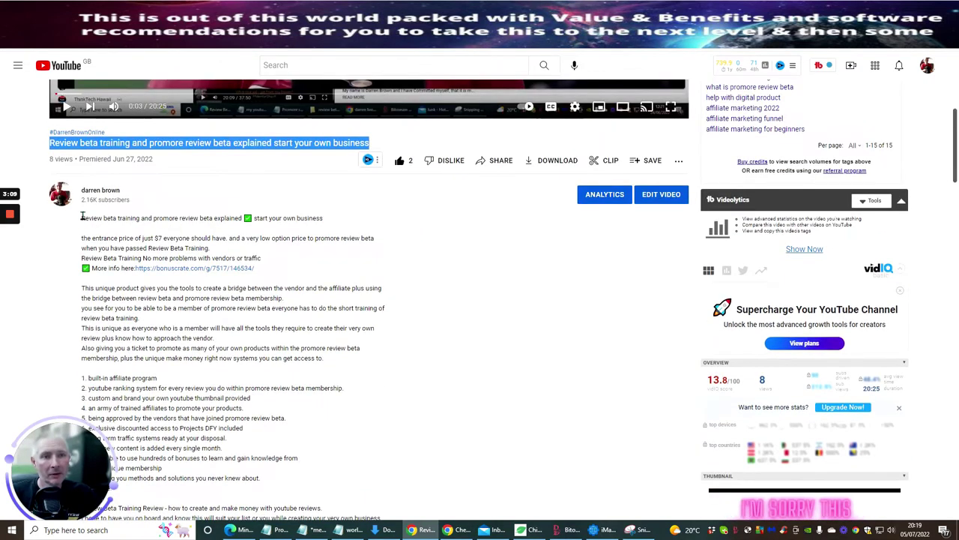
drag(81, 218, 433, 459)
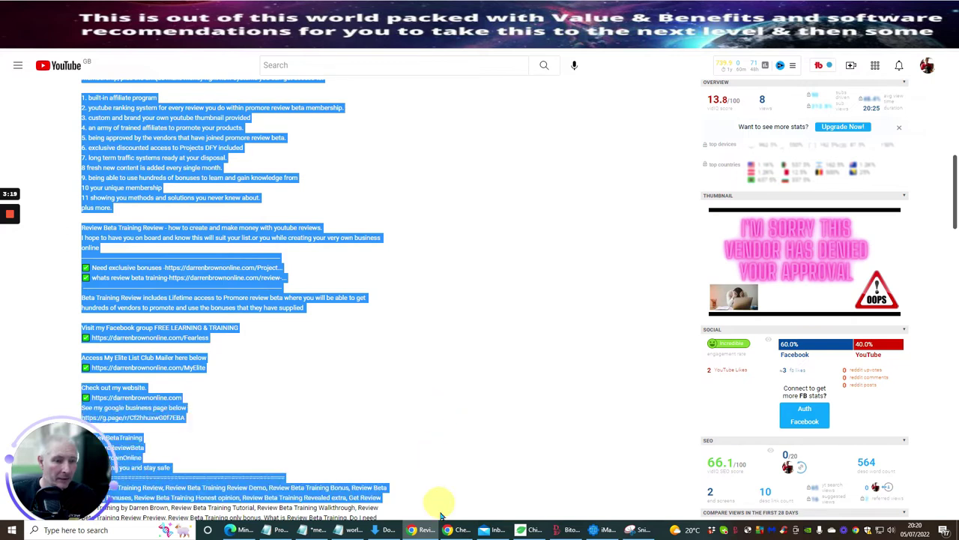
drag(441, 516, 463, 186)
right_click(122, 169)
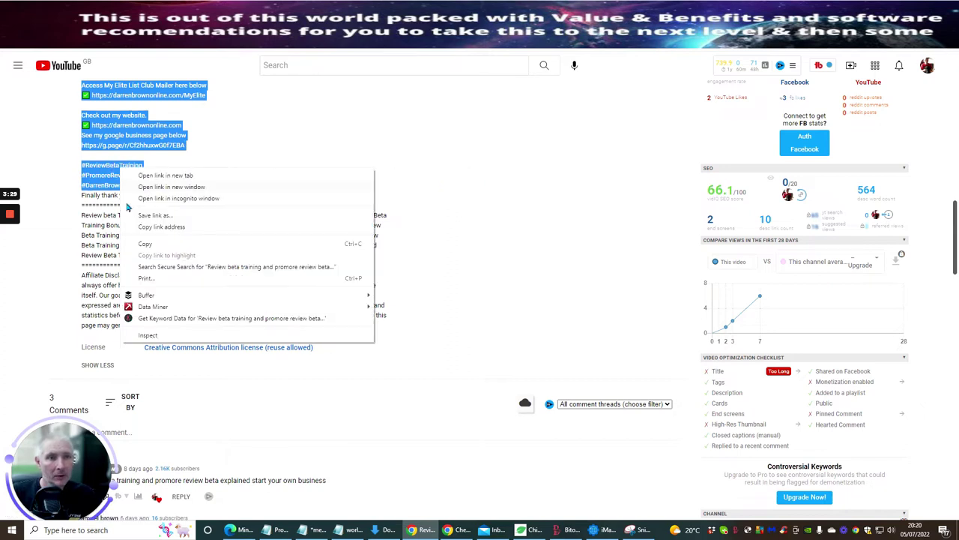
click(145, 244)
scroll(580, 249, up, 4)
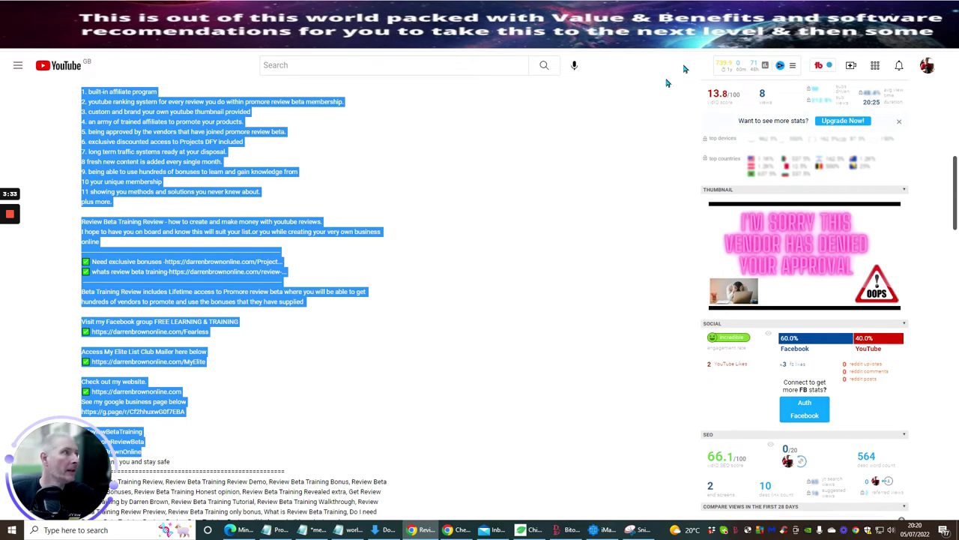
Paste the copied video description as the text of the We Heart It article.
key(ctrl+Tab)
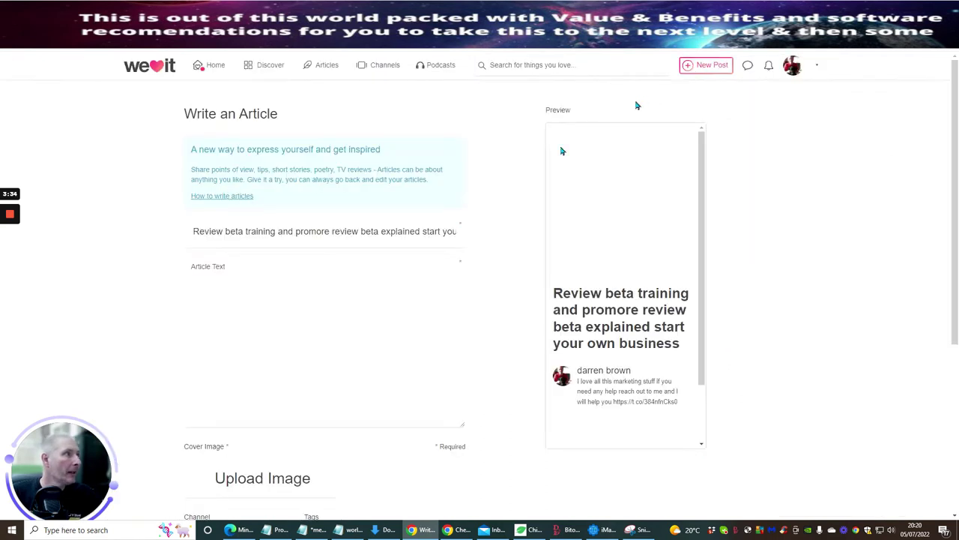
right_click(244, 291)
click(269, 368)
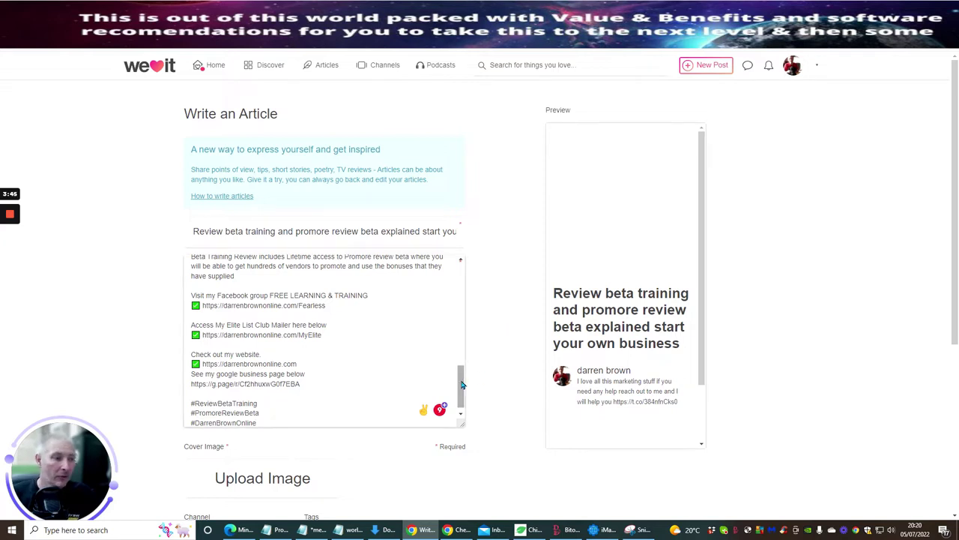
Replace the shortened exclusive-bonuses and review-beta-training links in the article text with the full ProjectsDFY-SalesPage and review-beta-training-fe addresses.
drag(462, 381, 451, 279)
scroll(451, 278, down, 5)
drag(461, 352, 458, 368)
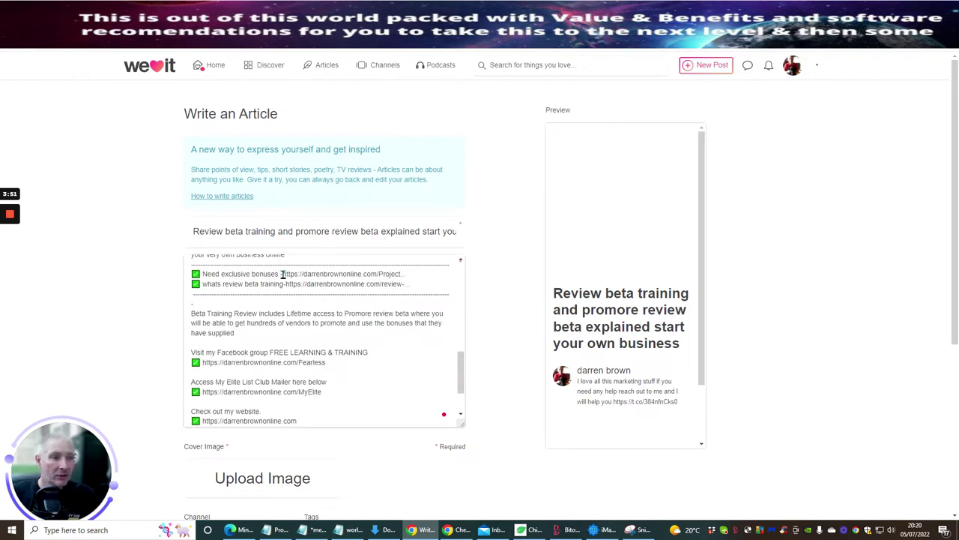
drag(283, 274, 412, 275)
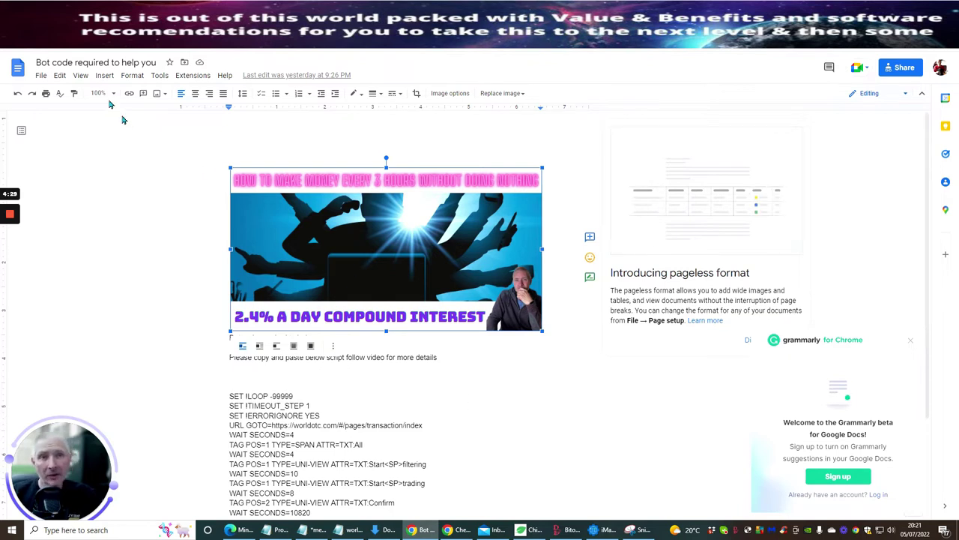
click(18, 68)
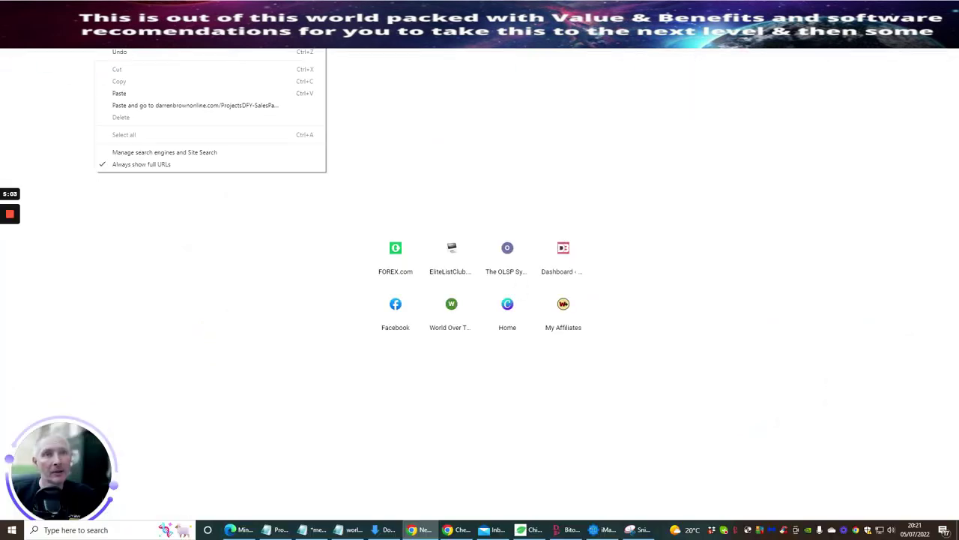
click(111, 108)
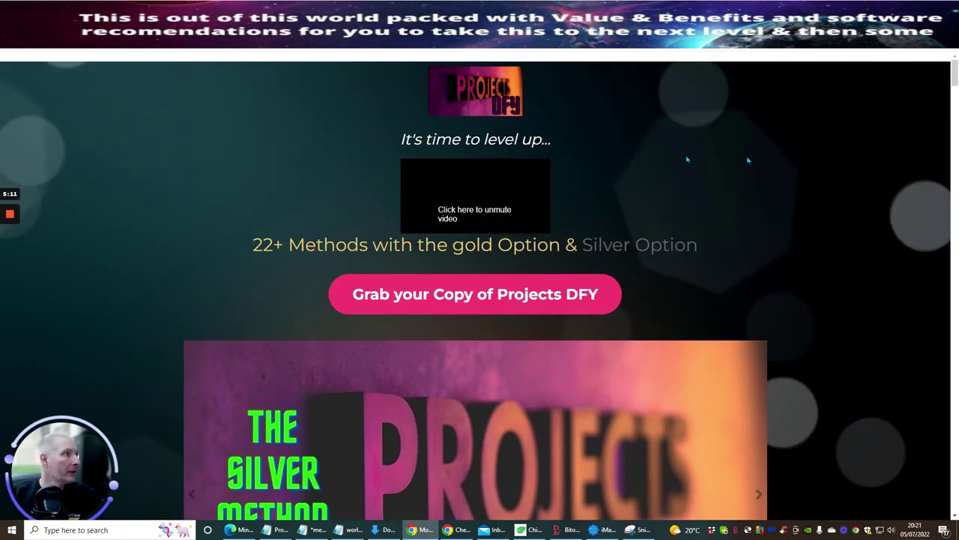
key(ctrl+Tab)
key(ctrl+Tab)
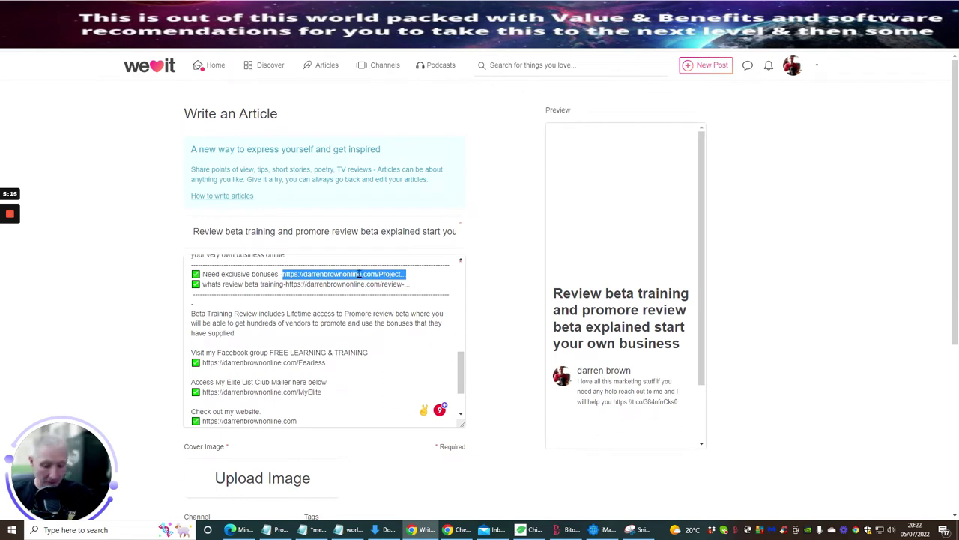
key(ctrl+v)
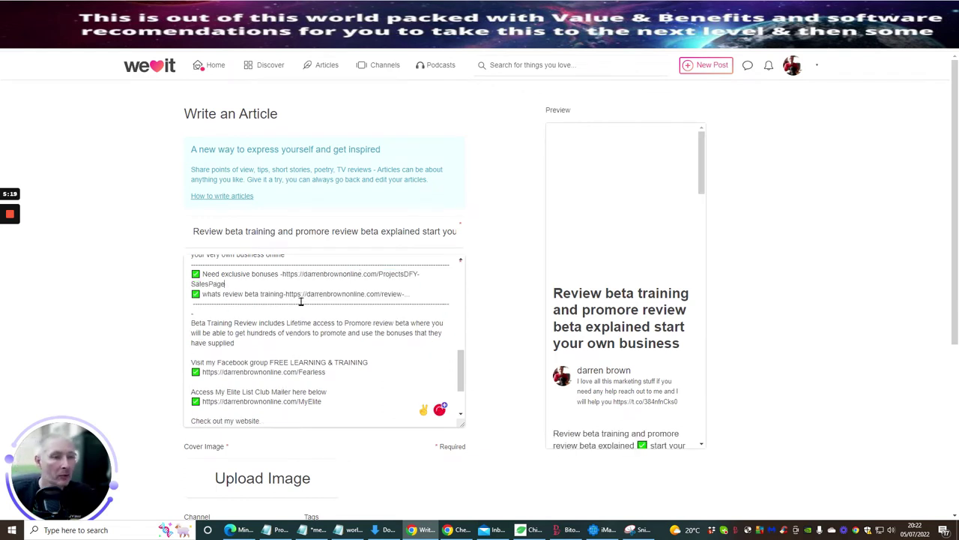
drag(286, 293, 416, 293)
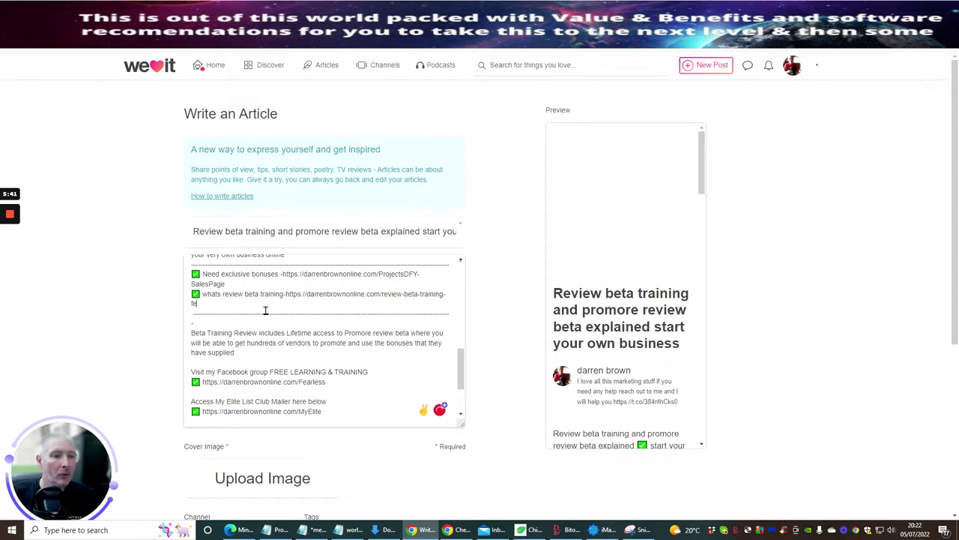
Upload the "review beta training access" picture from the Downloads folder as the article's cover image.
scroll(331, 366, down, 5)
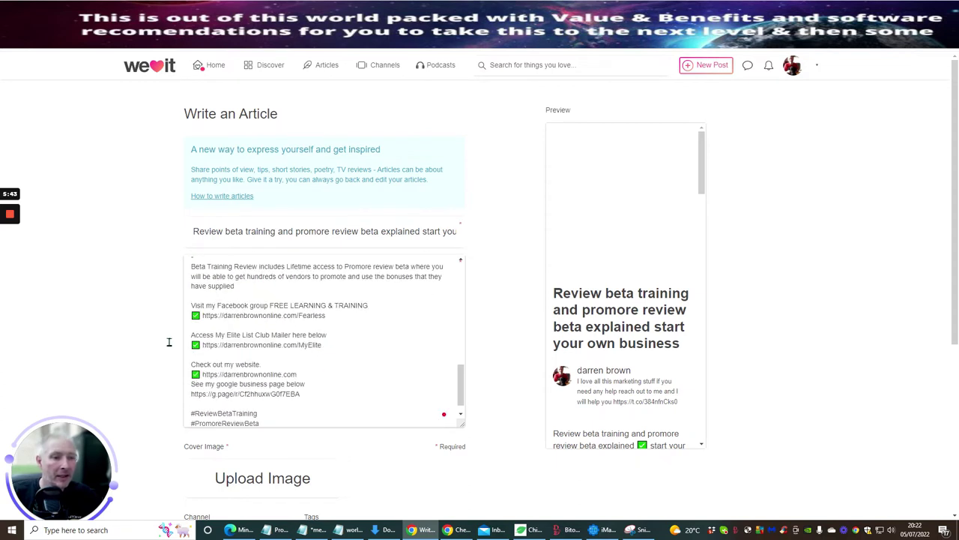
scroll(276, 377, down, 1)
scroll(279, 373, up, 10)
scroll(503, 215, down, 4)
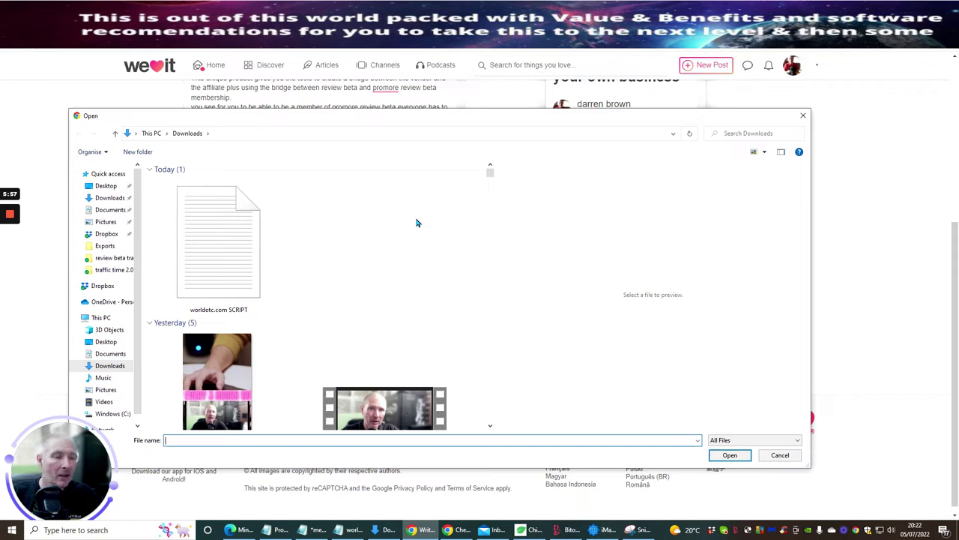
drag(490, 172, 489, 202)
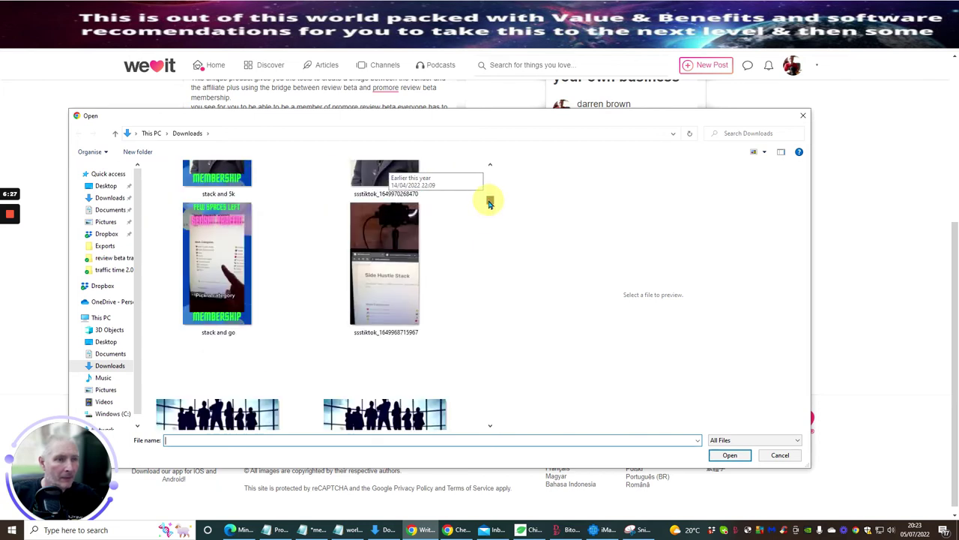
drag(489, 199, 491, 168)
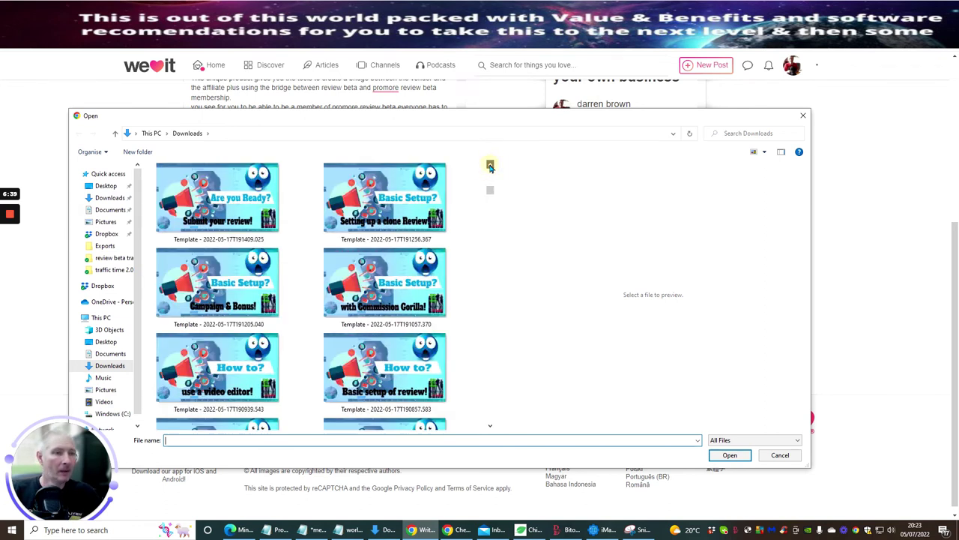
click(490, 165)
click(490, 167)
click(490, 167)
click(490, 167)
click(491, 167)
click(490, 166)
click(490, 166)
click(490, 166)
click(491, 167)
click(490, 166)
click(490, 166)
click(490, 166)
click(490, 166)
click(490, 167)
click(491, 166)
click(490, 167)
click(491, 167)
click(490, 166)
click(490, 166)
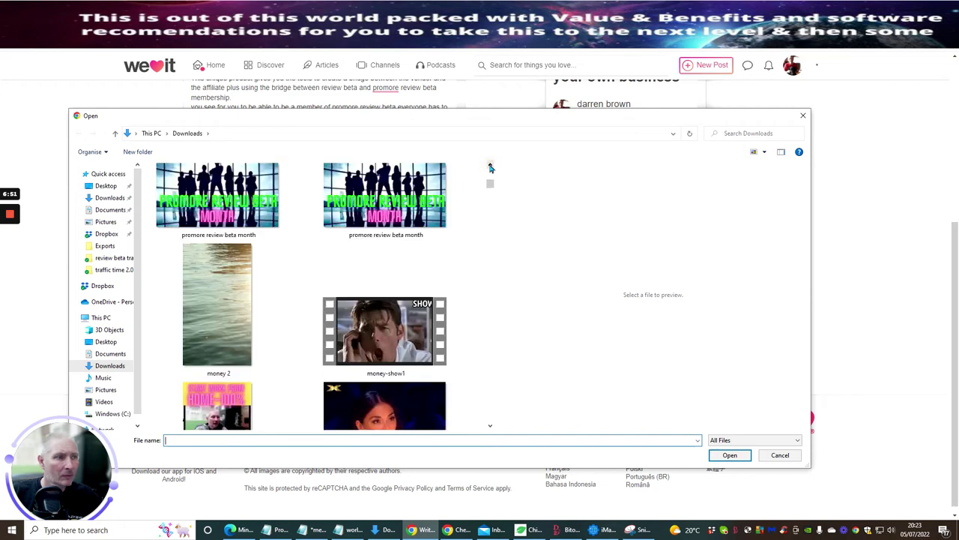
click(490, 167)
click(491, 166)
click(490, 167)
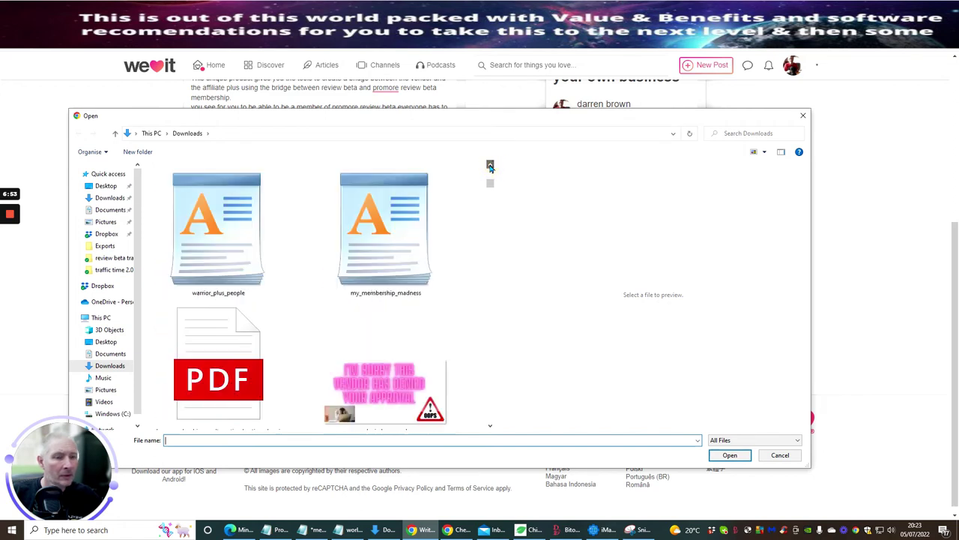
click(490, 166)
click(490, 166)
click(491, 167)
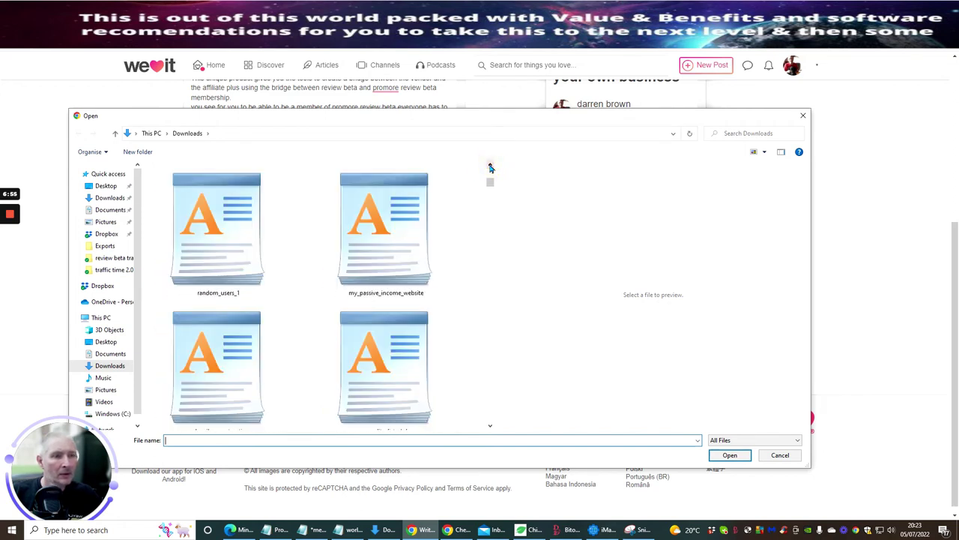
click(491, 166)
click(490, 167)
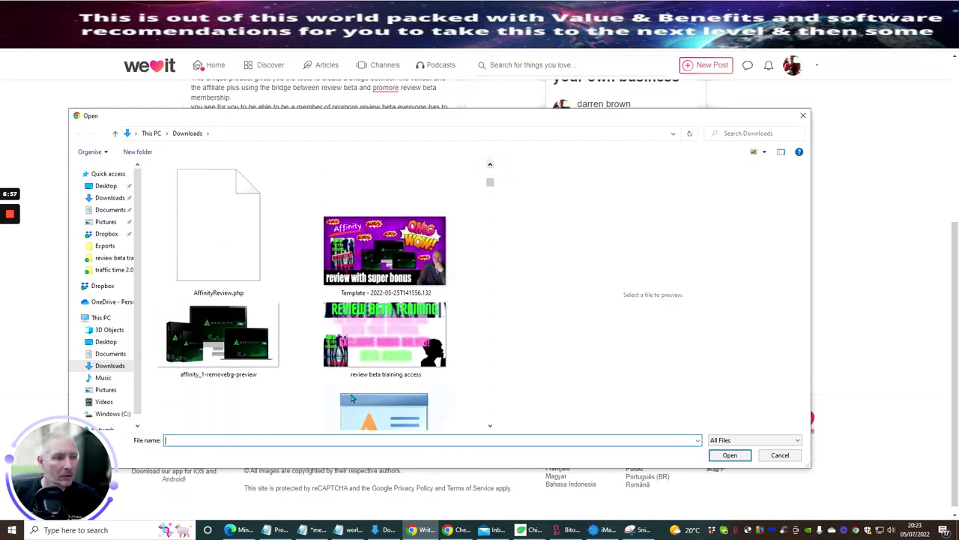
click(363, 341)
click(735, 456)
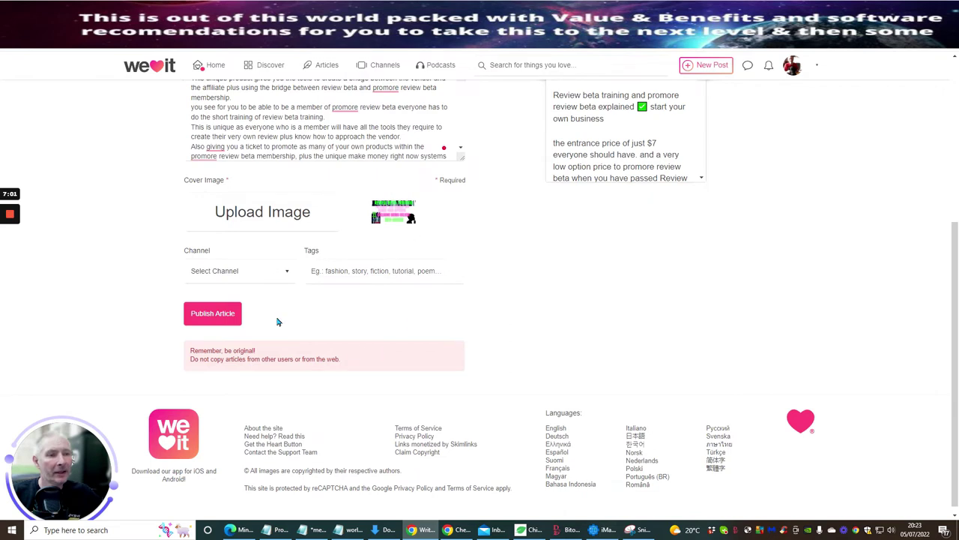
Set the article's channel to Articles and enter the tags "blog, review, digital product".
click(286, 275)
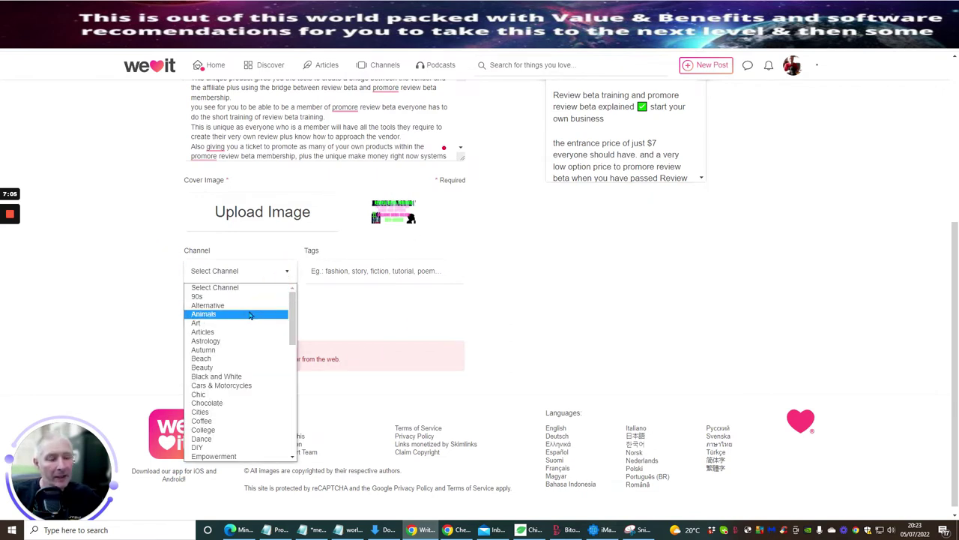
scroll(249, 315, down, 5)
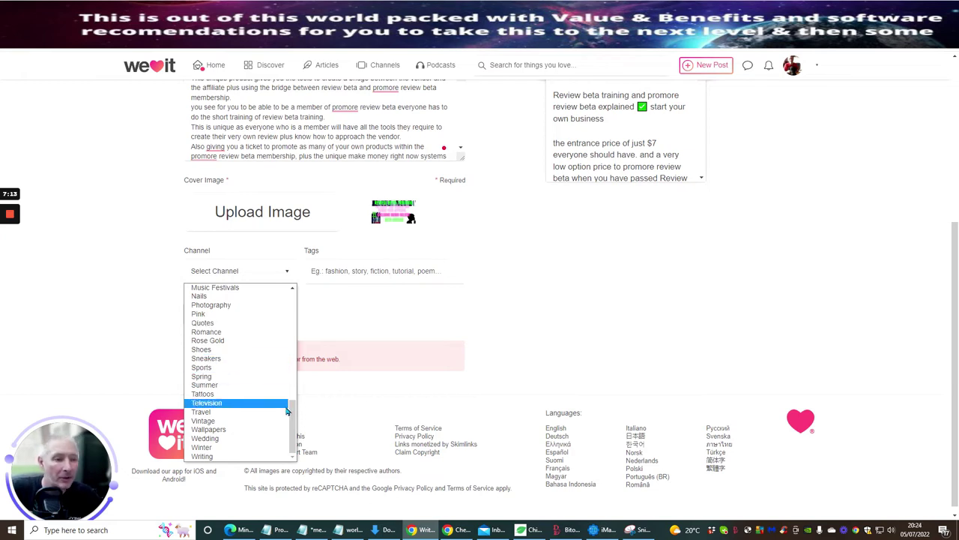
drag(289, 411, 286, 375)
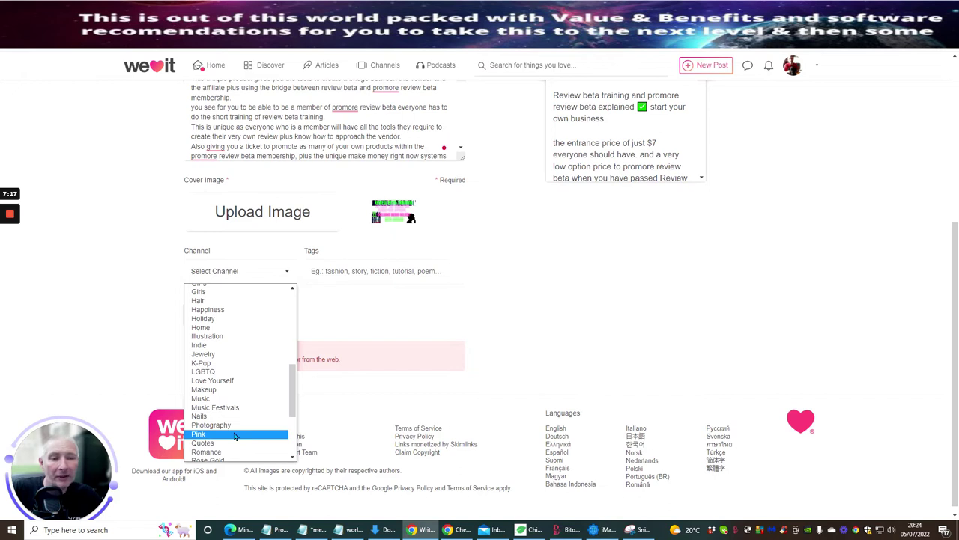
scroll(235, 433, up, 4)
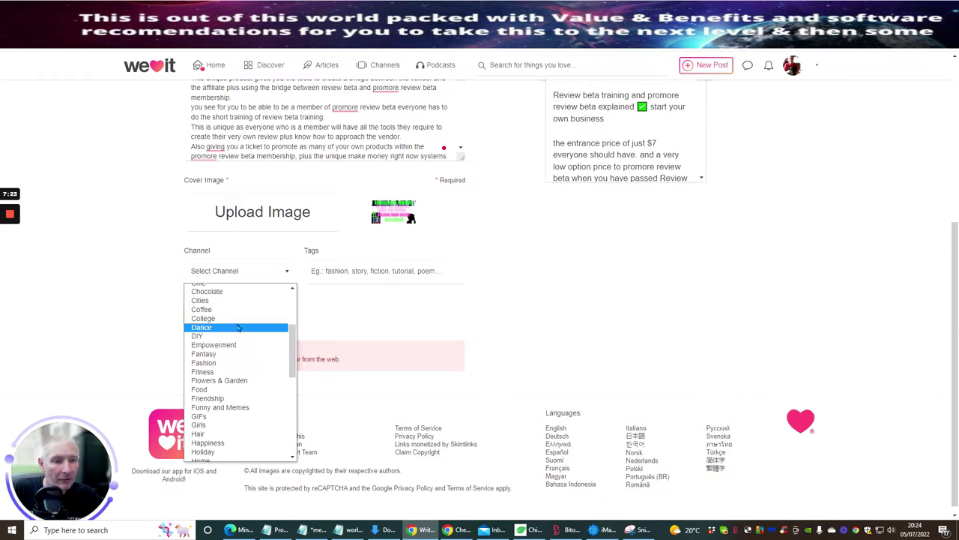
scroll(242, 321, up, 4)
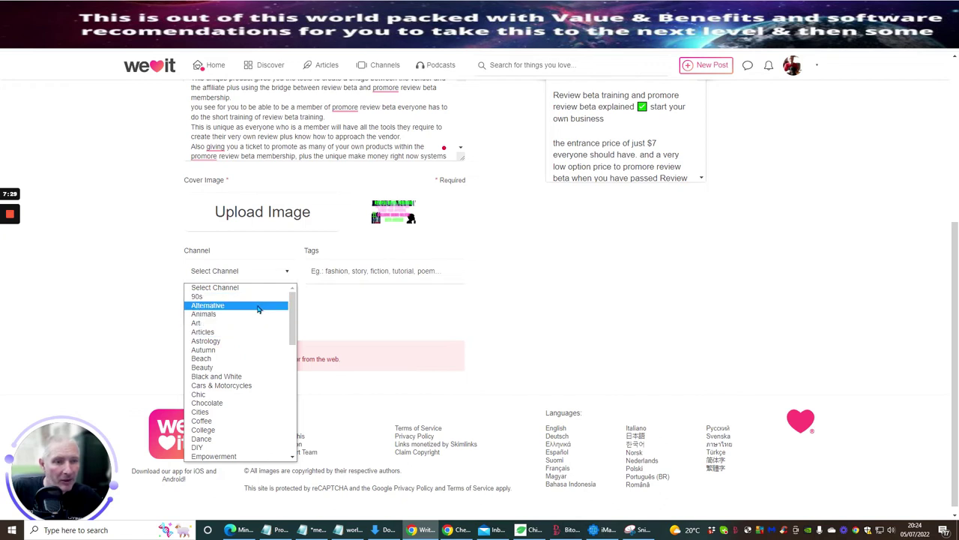
click(250, 331)
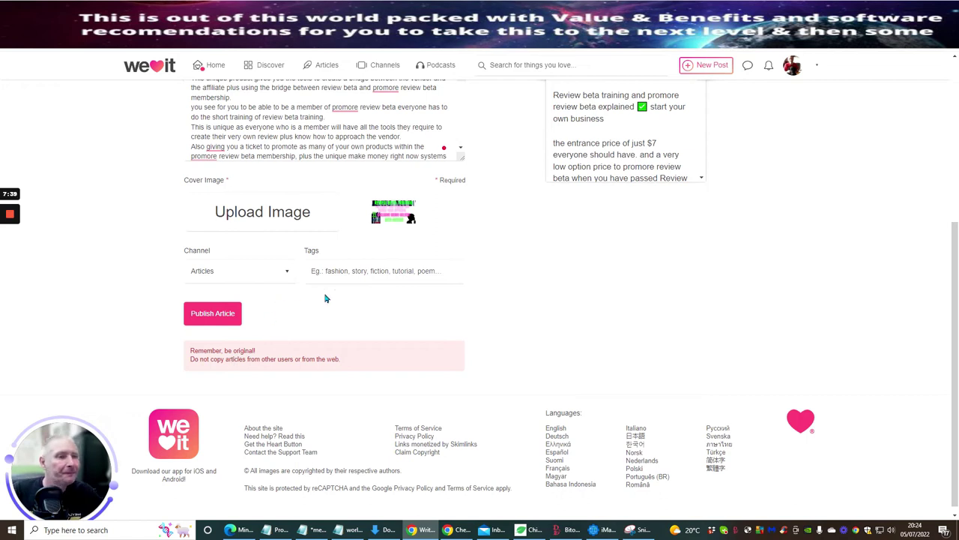
click(399, 272)
text(blog, review, digital product)
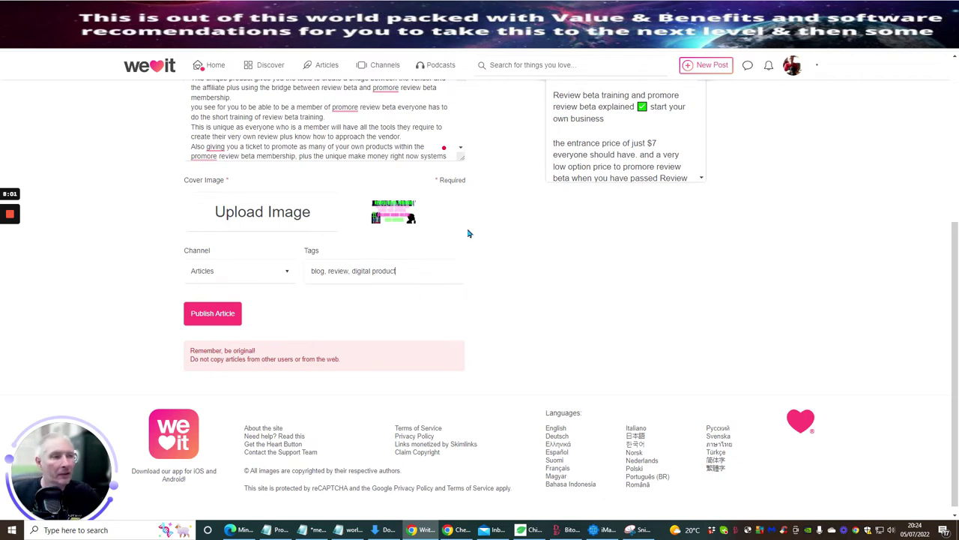
Insert extra blank lines in the article text after the opening sentence ending in "start your own business".
scroll(460, 211, up, 4)
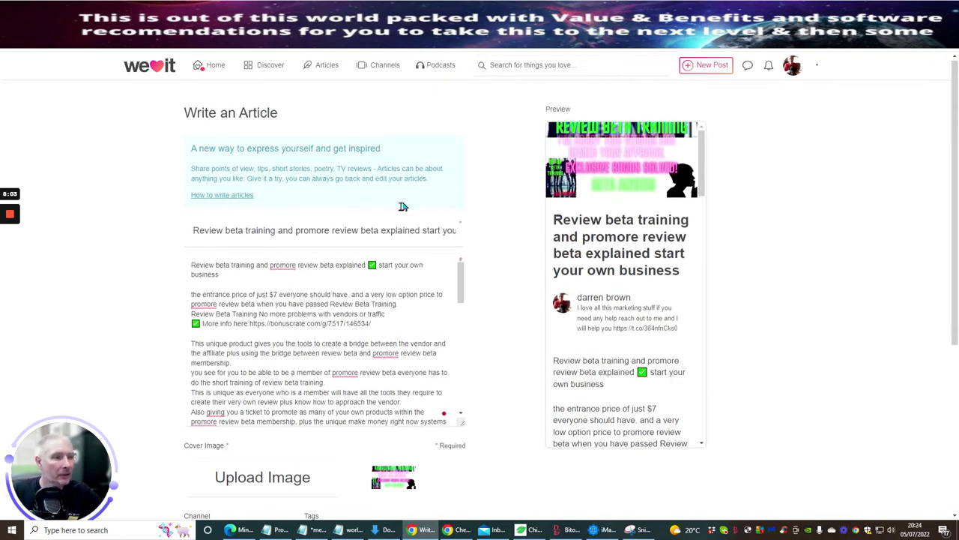
scroll(452, 166, down, 2)
drag(460, 150, 461, 121)
click(229, 143)
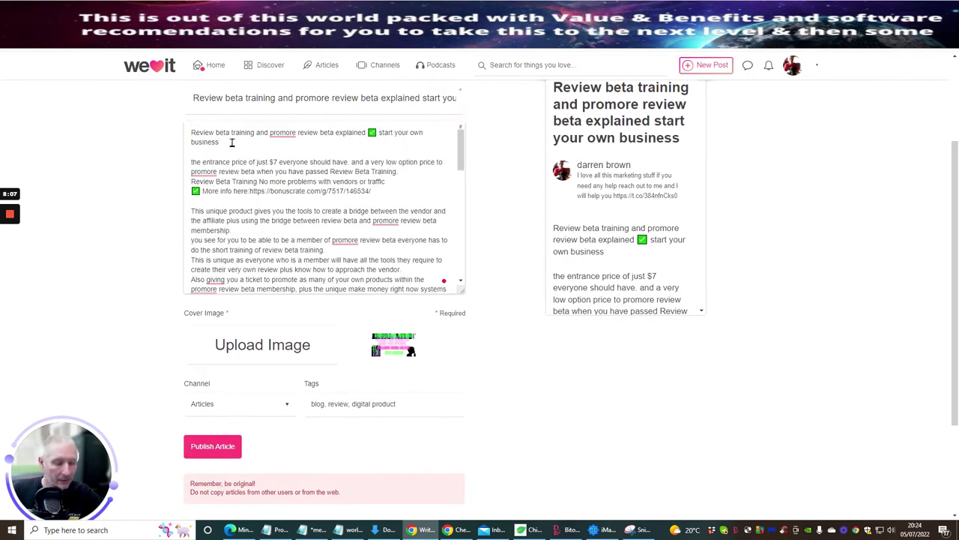
key(Return)
key(Return)
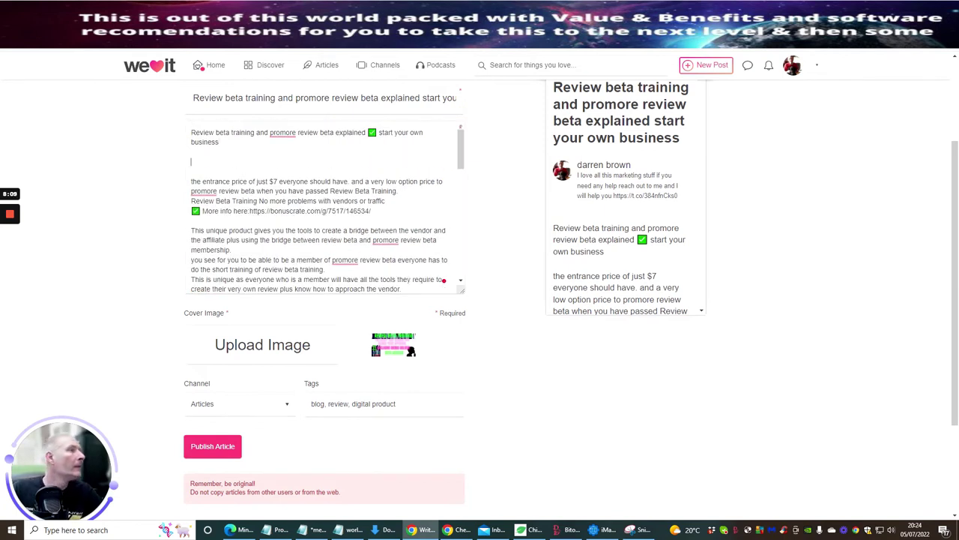
Switch to the YouTube video and copy its short share link.
key(ctrl+Tab)
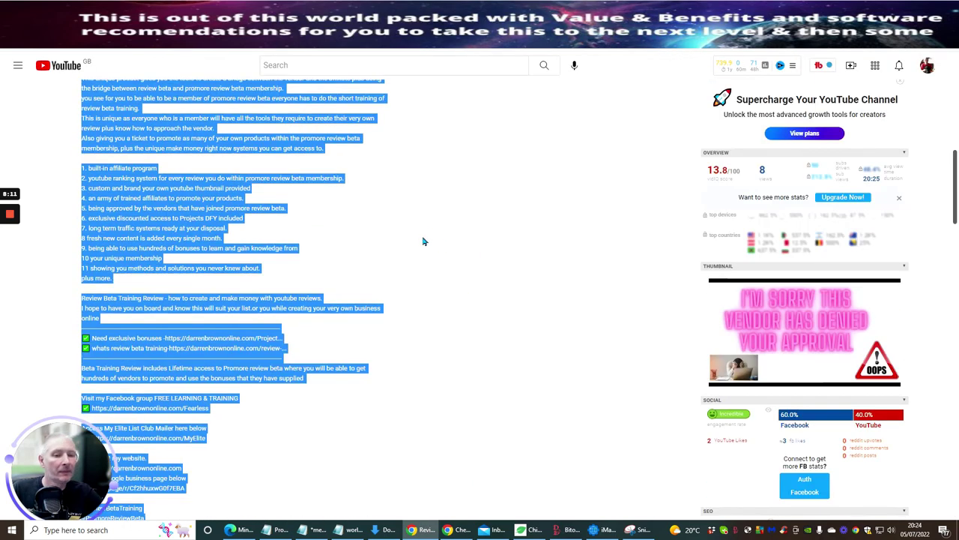
scroll(424, 240, down, 2)
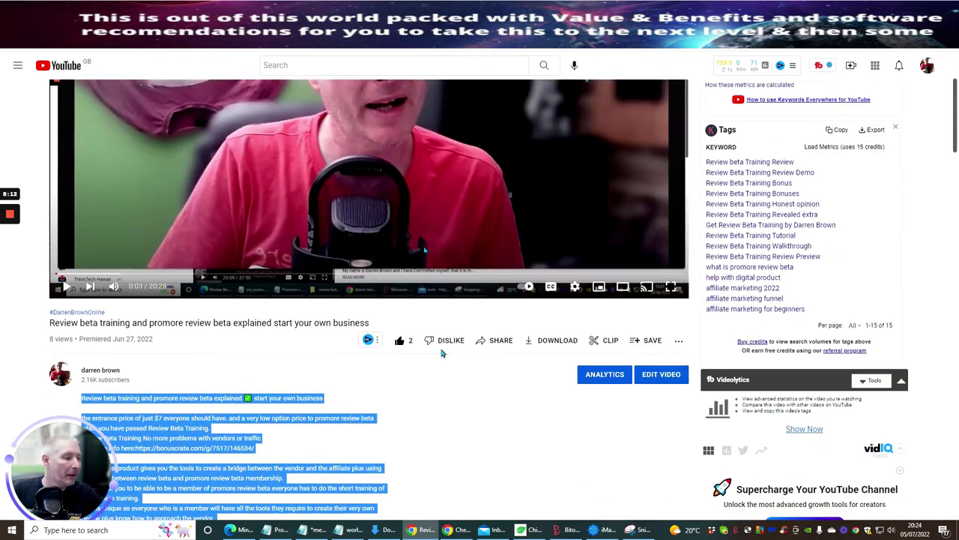
click(500, 341)
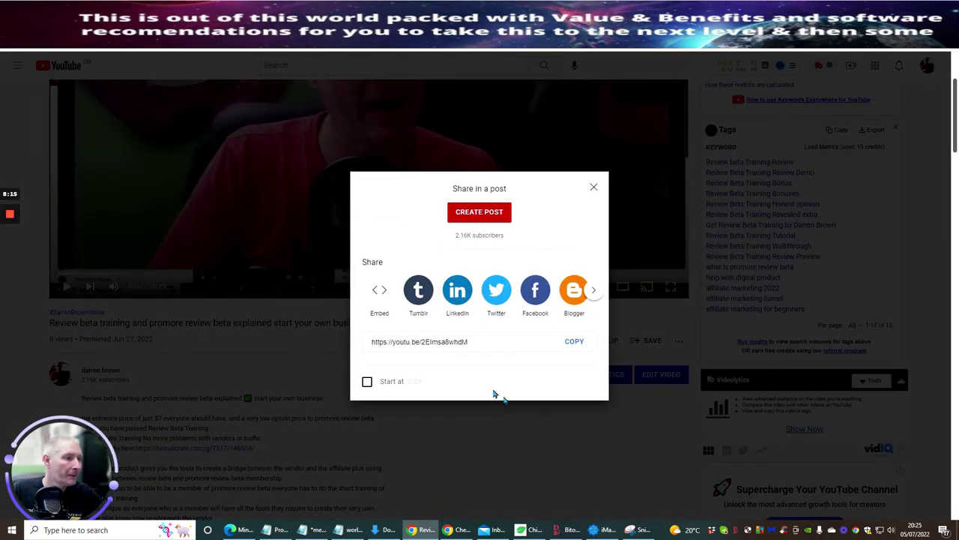
click(571, 341)
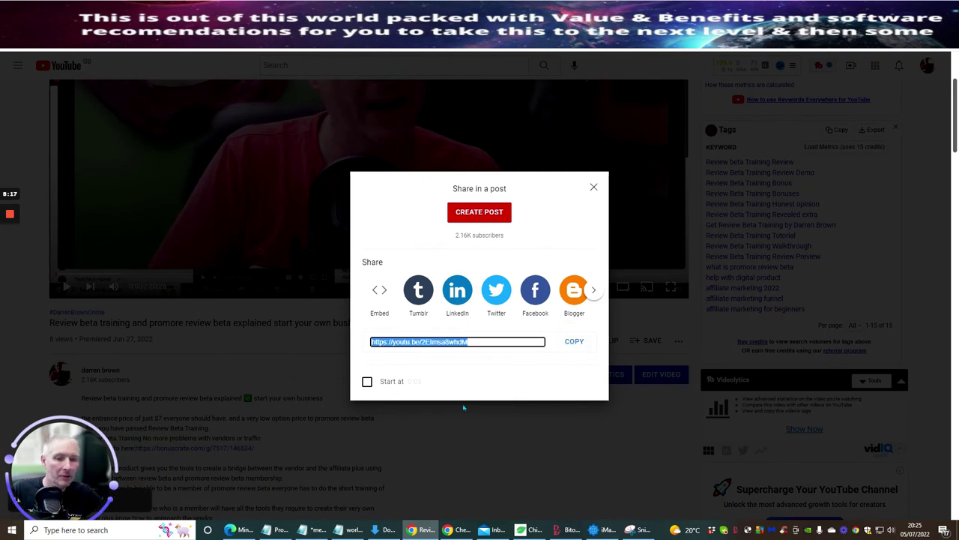
click(593, 188)
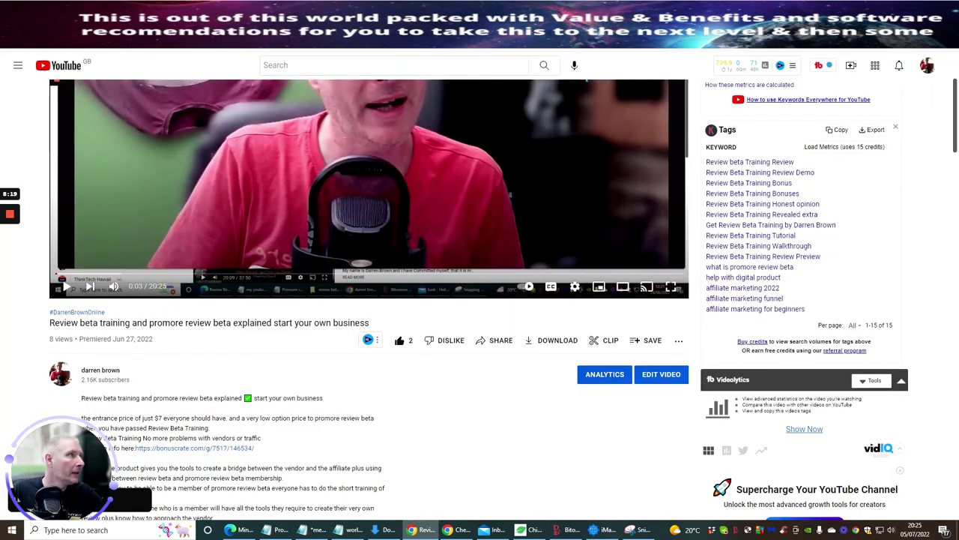
Paste the YouTube link on the empty line below the article's opening sentence and publish the article.
key(ctrl+Tab)
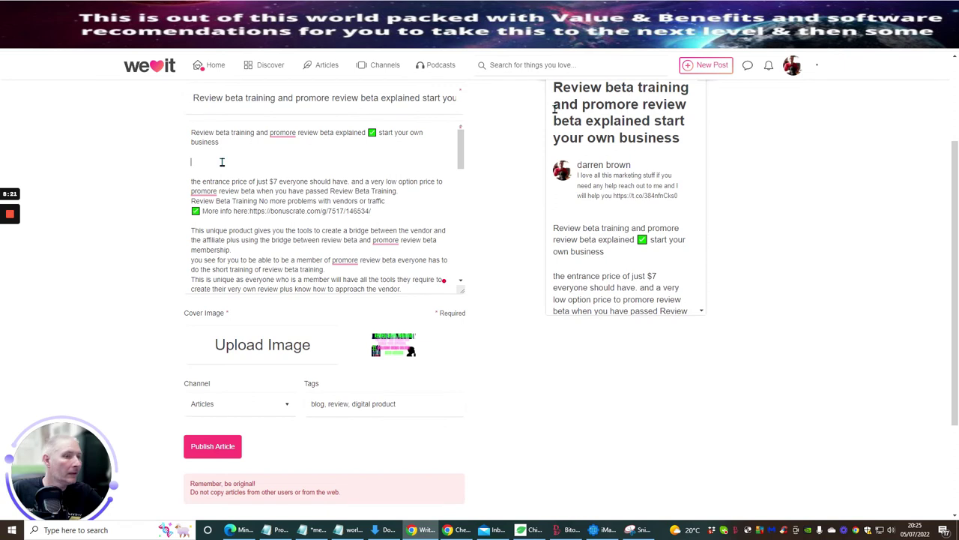
click(222, 162)
right_click(198, 162)
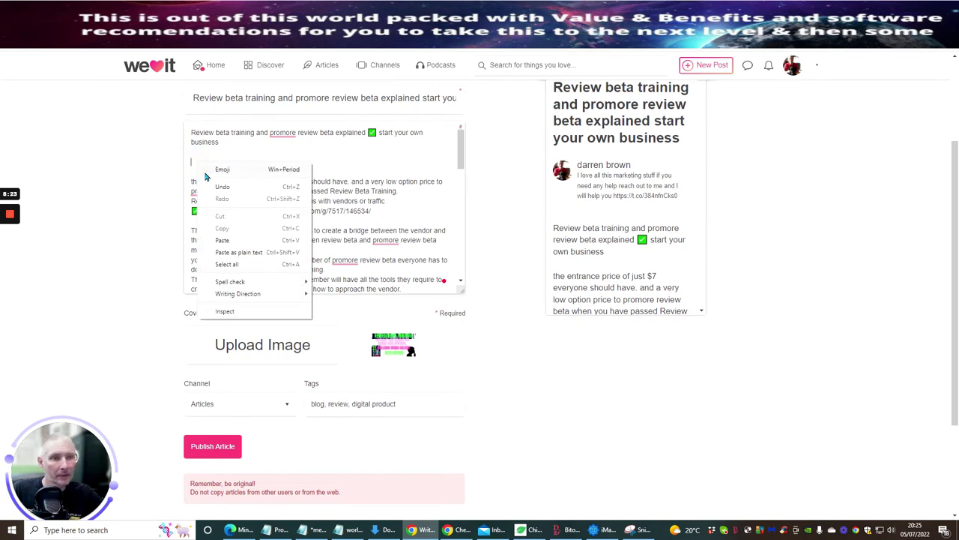
click(213, 238)
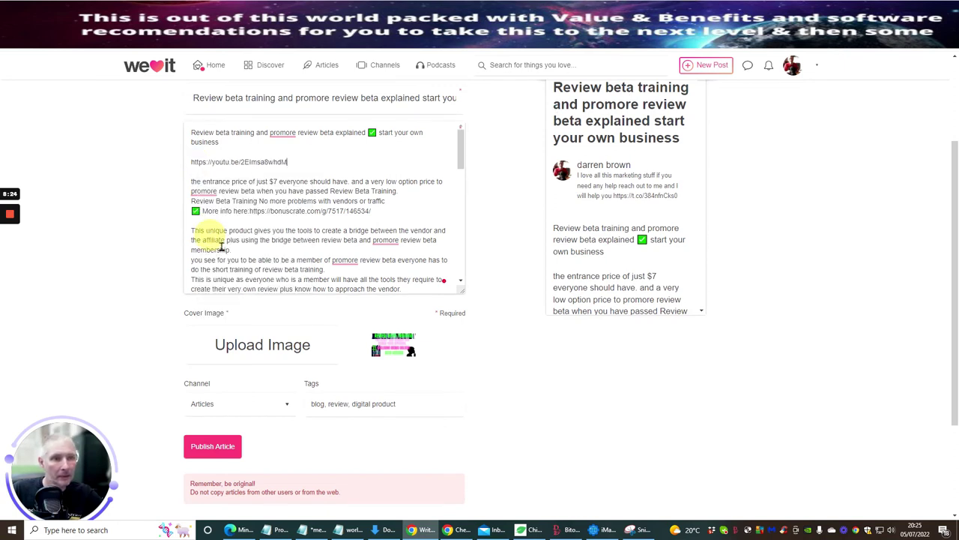
click(217, 448)
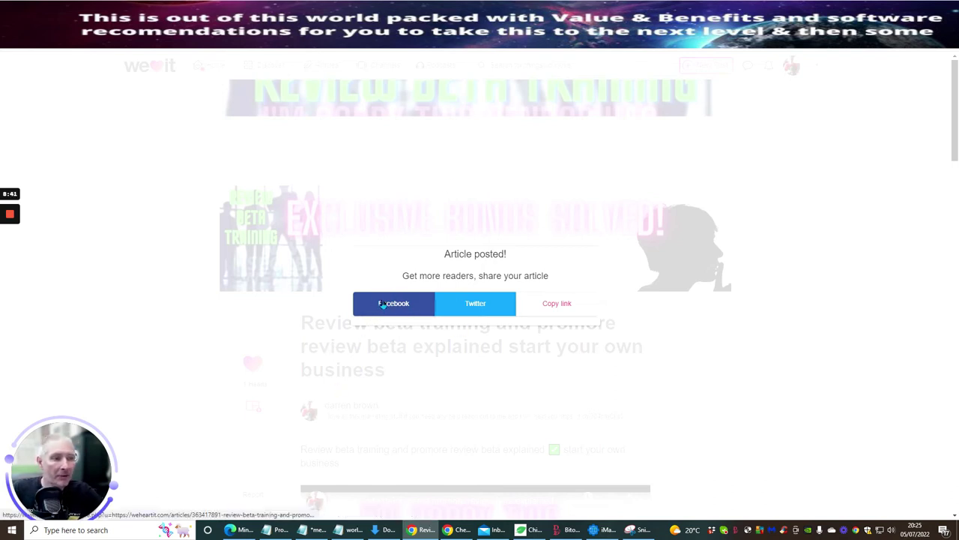
Share the published article on Twitter, then return to the We Heart It article page.
click(477, 304)
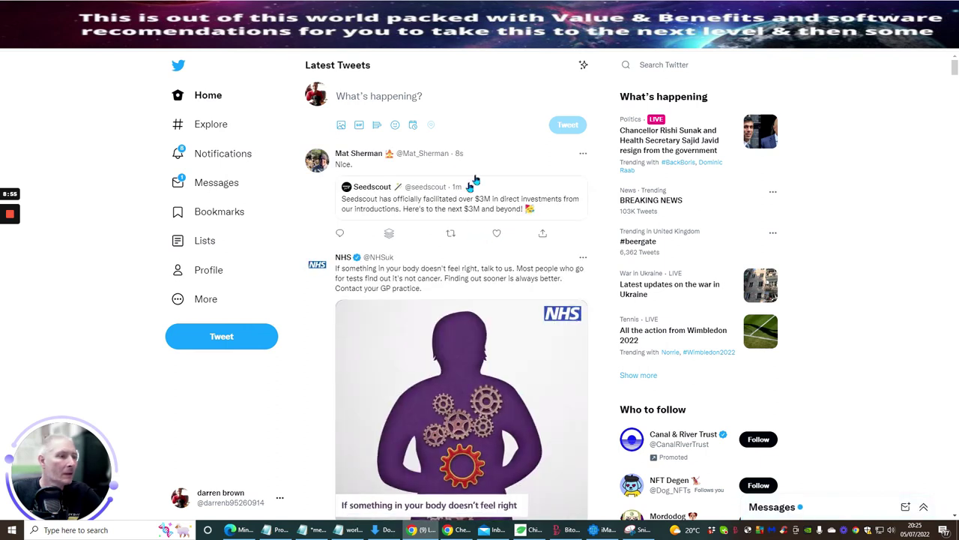
scroll(465, 225, down, 5)
scroll(451, 206, up, 5)
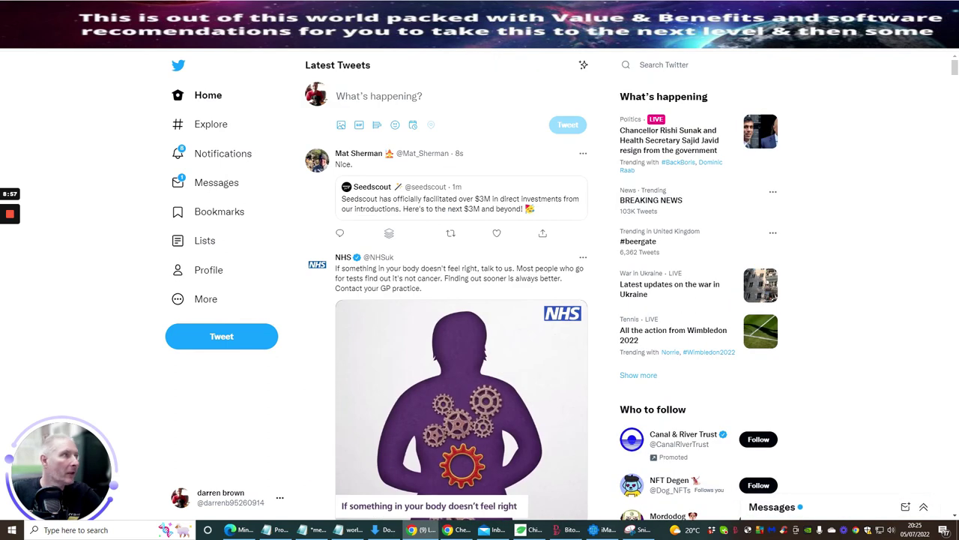
key(ctrl+Tab)
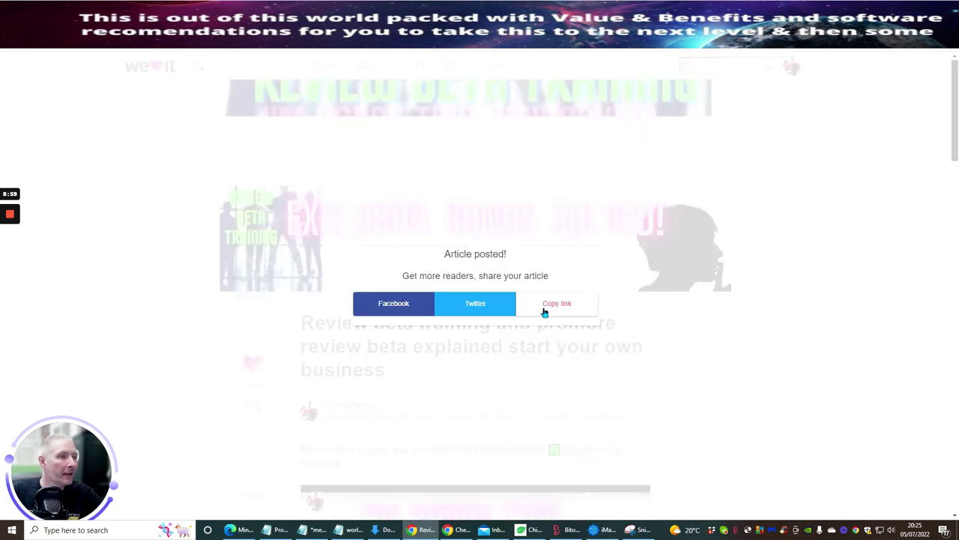
Bring up and select the published article's shareable link, and close the sharing prompt.
click(555, 306)
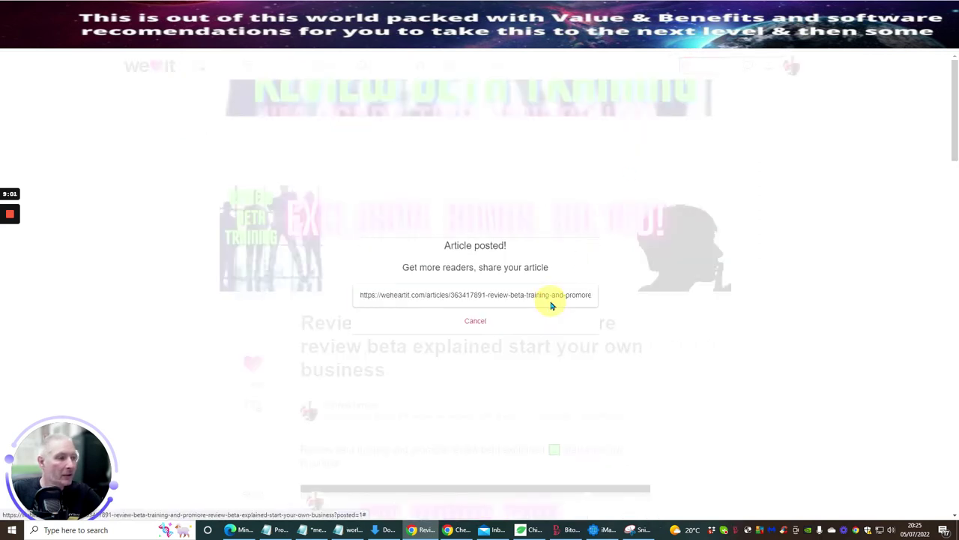
drag(359, 295, 632, 285)
click(632, 285)
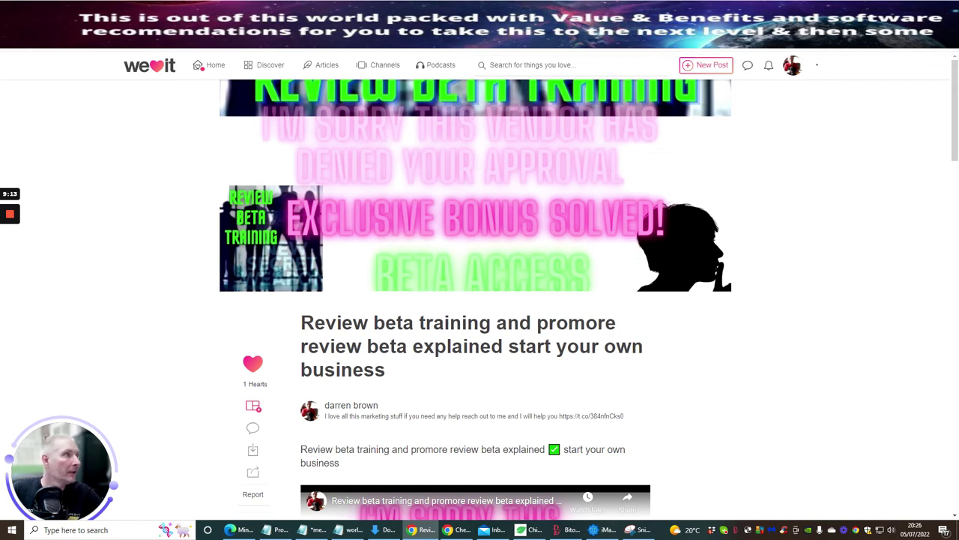
Check the published article's content and play the embedded YouTube video.
scroll(567, 242, down, 5)
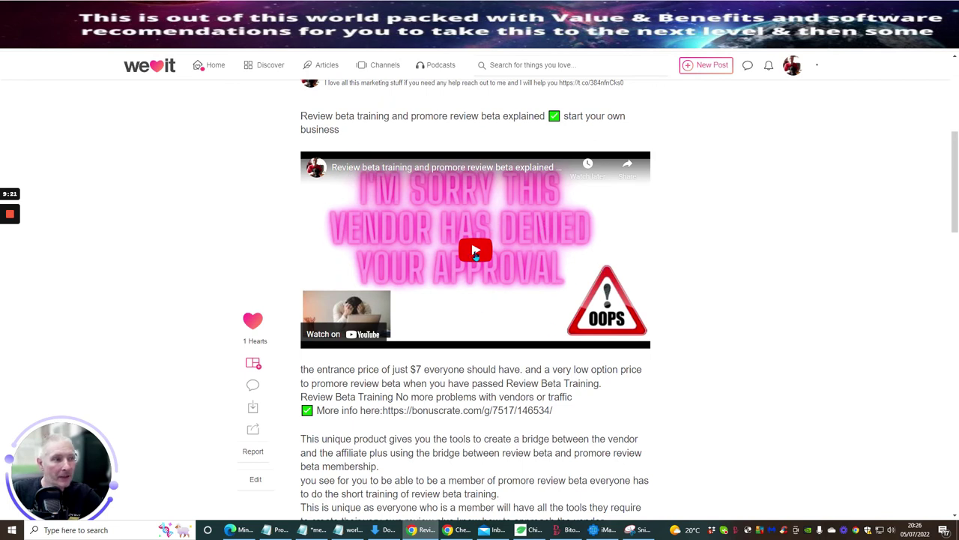
click(476, 253)
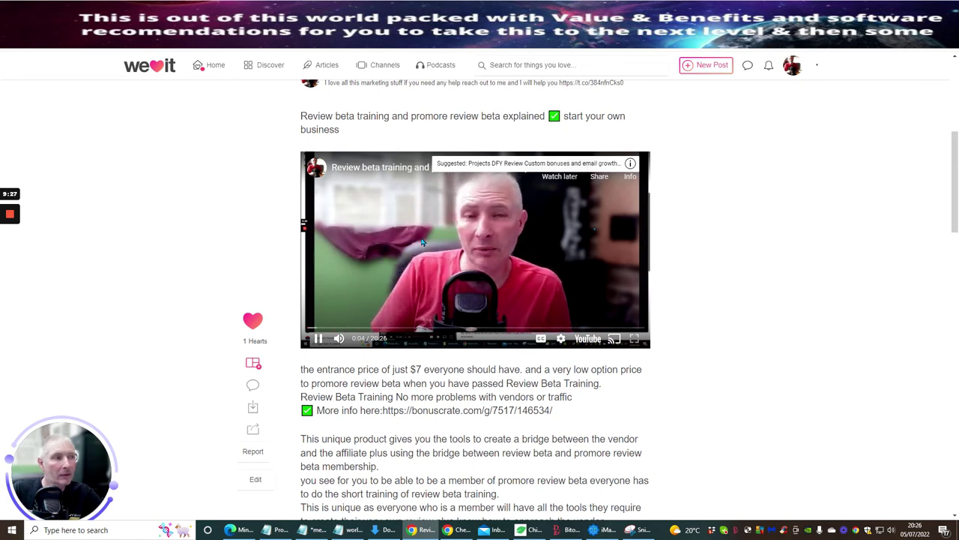
Pause the embedded YouTube video and look through the published article's description, numbered benefits list and bonus links.
click(459, 206)
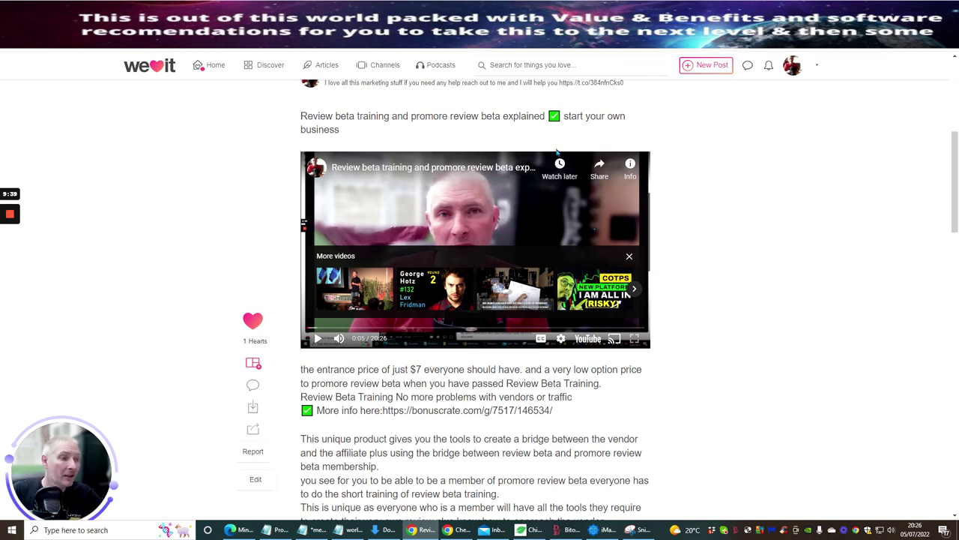
scroll(694, 217, down, 8)
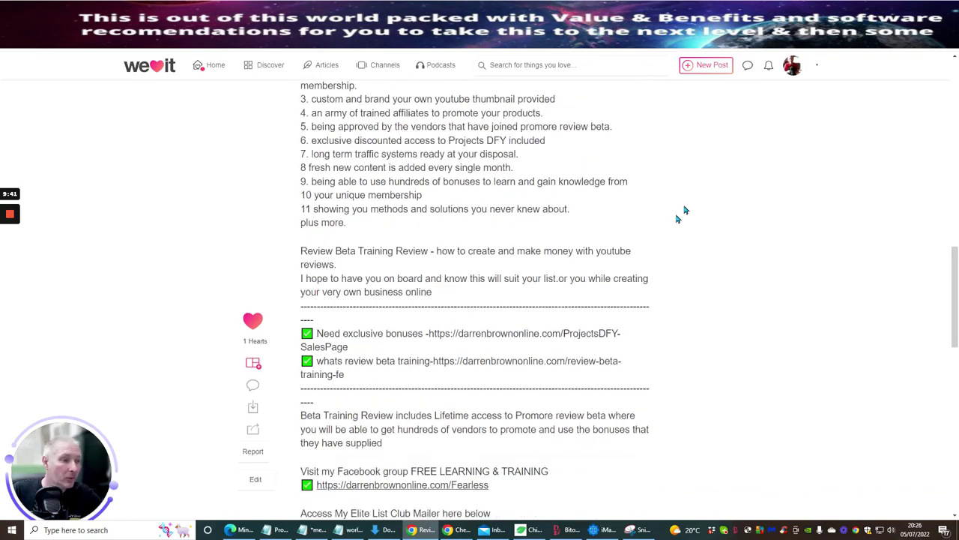
scroll(669, 223, down, 7)
scroll(665, 225, up, 10)
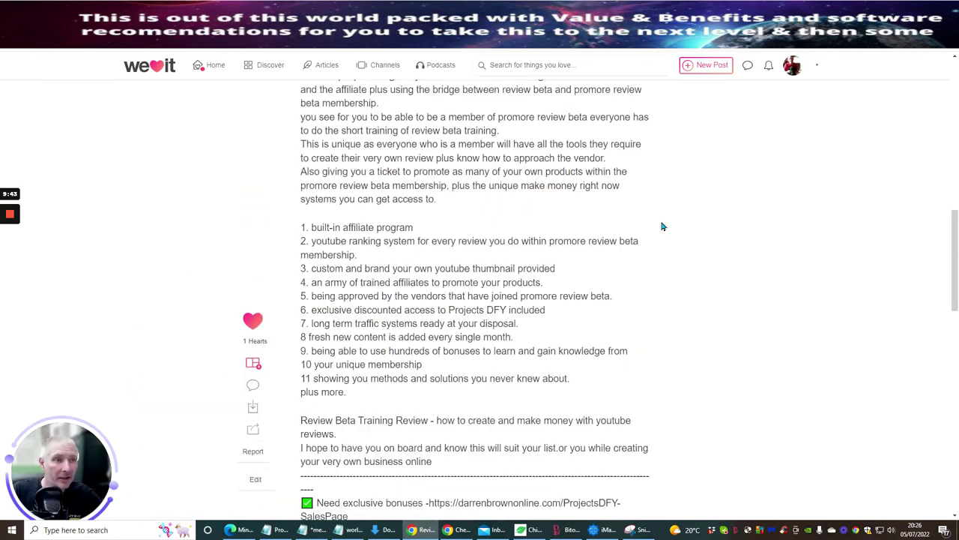
scroll(662, 226, up, 8)
scroll(674, 300, down, 4)
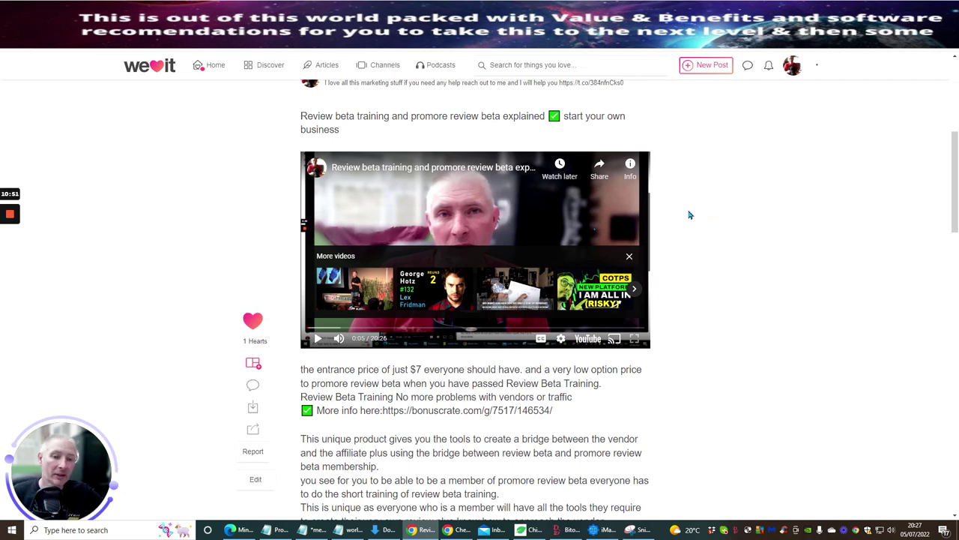
Review the upper part of the published article, including the embedded video, the info link below it, the title and the header image.
scroll(693, 199, down, 2)
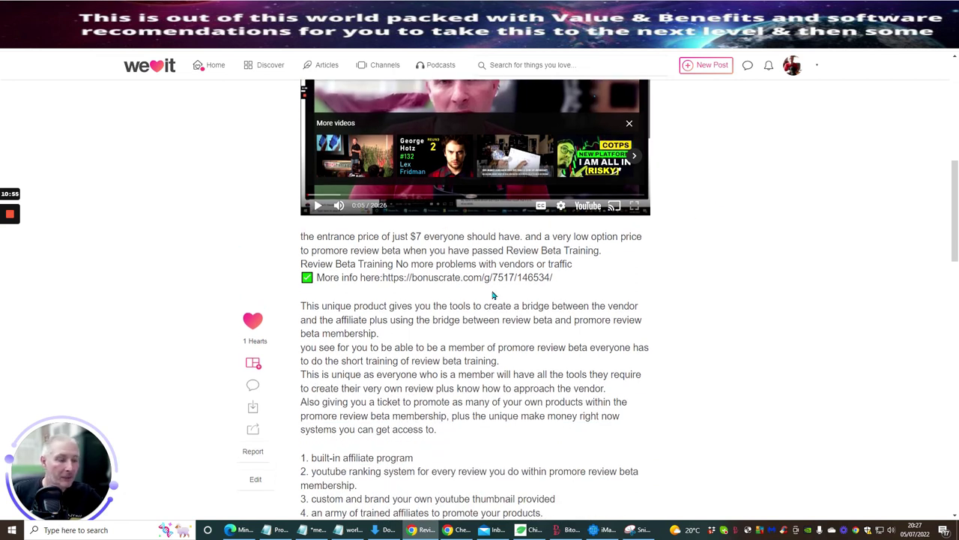
scroll(802, 259, up, 5)
scroll(690, 331, down, 3)
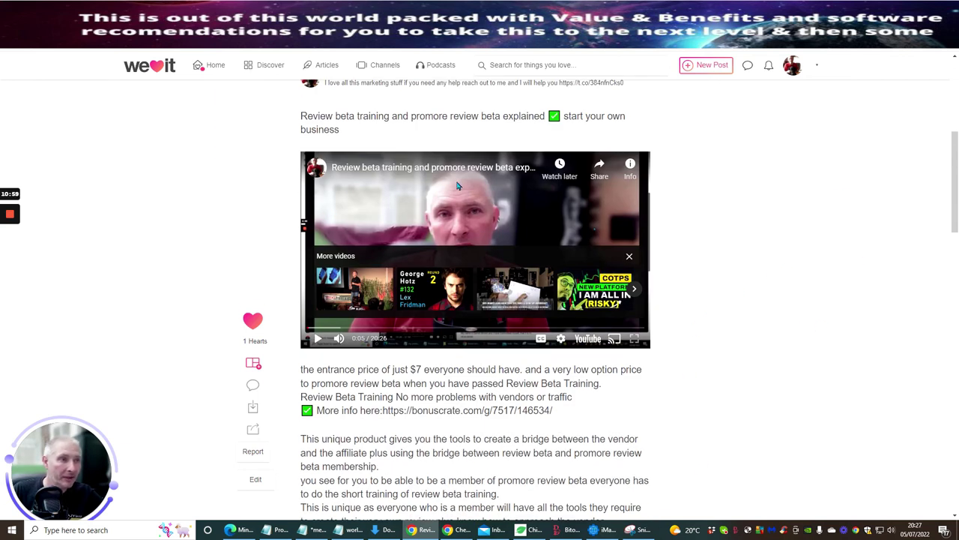
scroll(725, 242, up, 3)
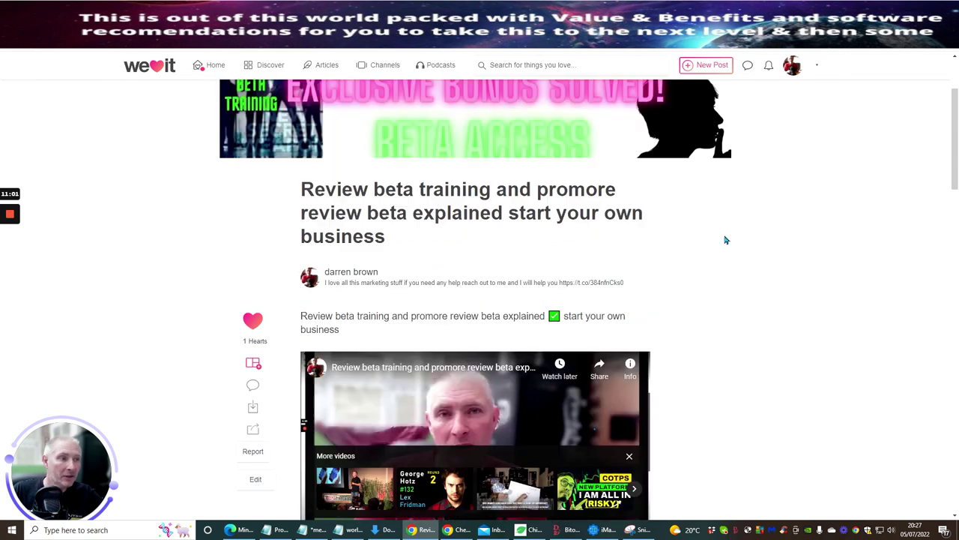
scroll(726, 251, down, 1)
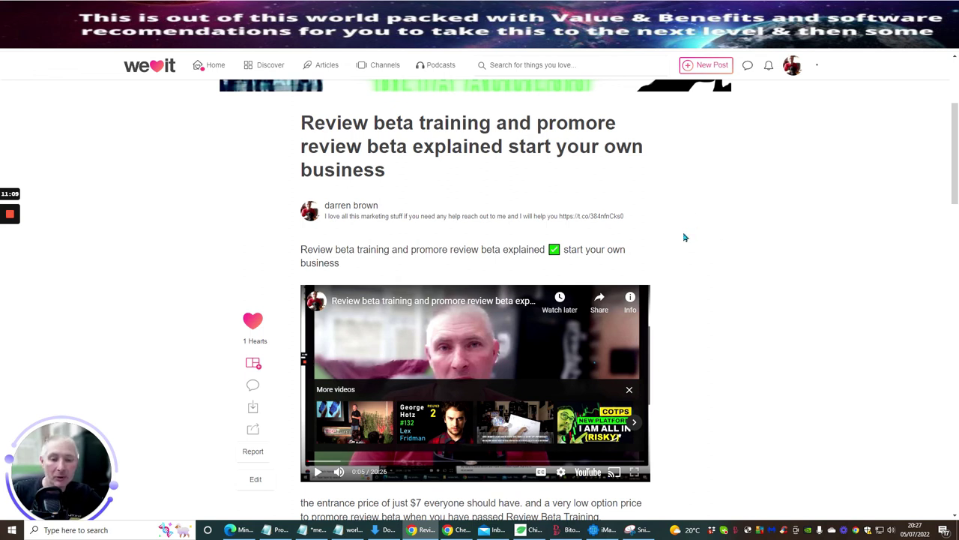
scroll(695, 311, up, 1)
scroll(695, 311, up, 2)
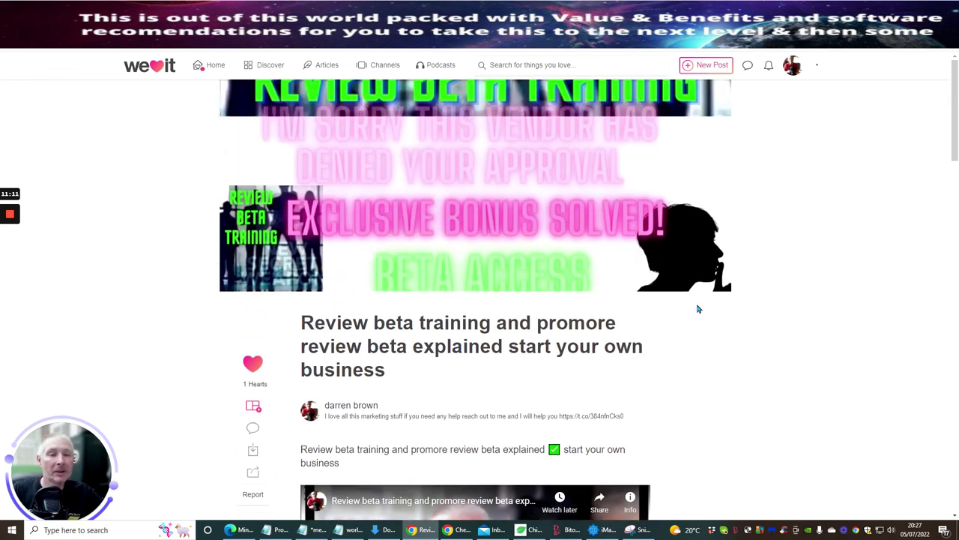